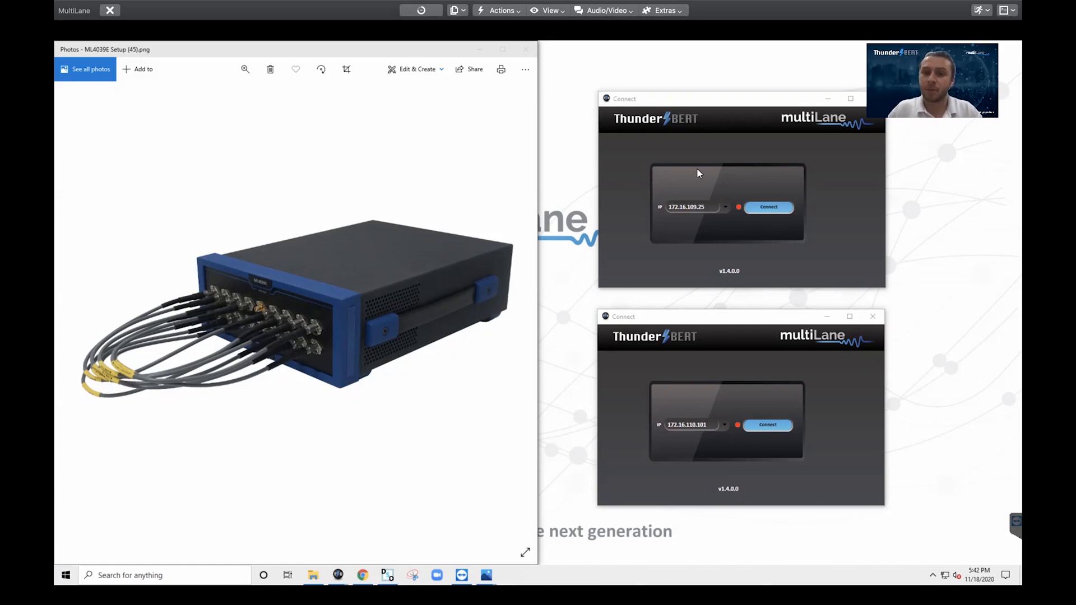
Shift the upper ThunderBERT Connect window slightly down and left beside the ML4039E setup photo
drag(707, 101, 700, 119)
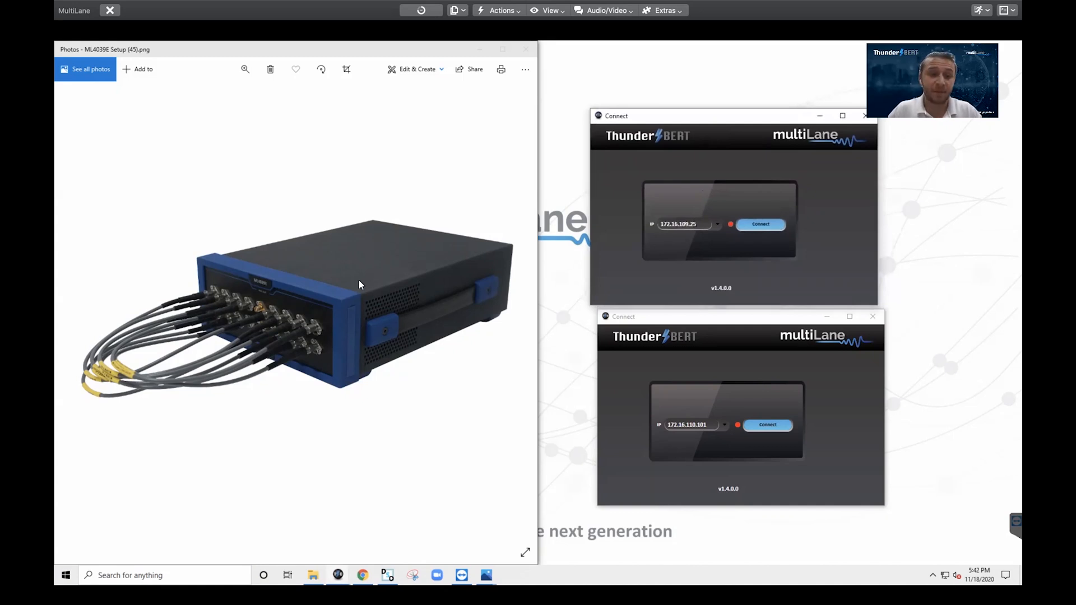
Connect to the tester at 172.16.109.25 and select its current 53.125 line rate value
click(745, 227)
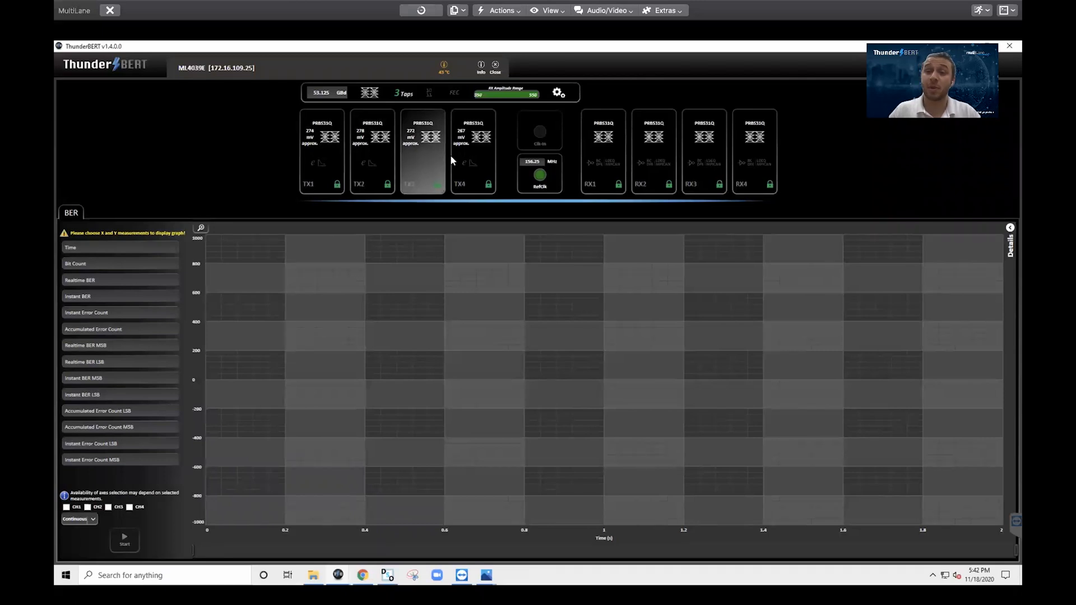
click(323, 95)
double_click(324, 130)
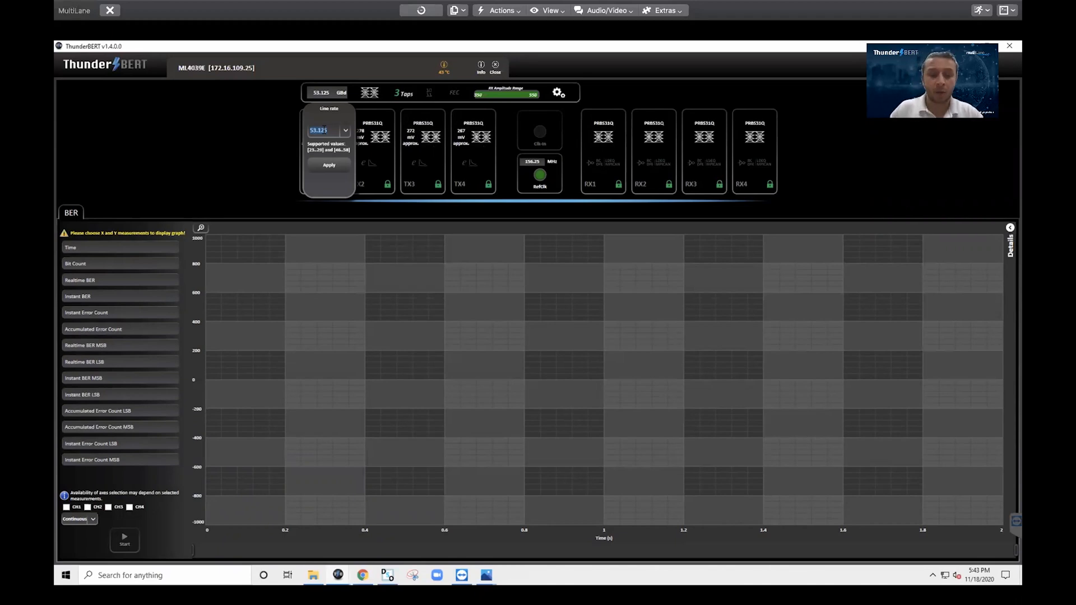
Apply a 25.78125 line rate and switch the signal modulation to NRZ
text(25.78125)
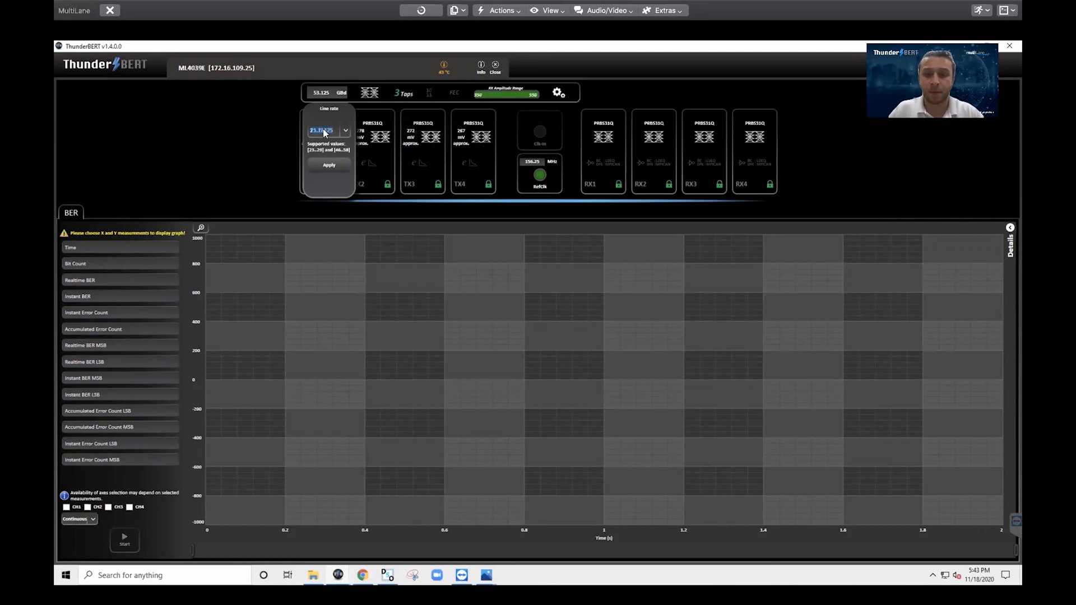
click(320, 164)
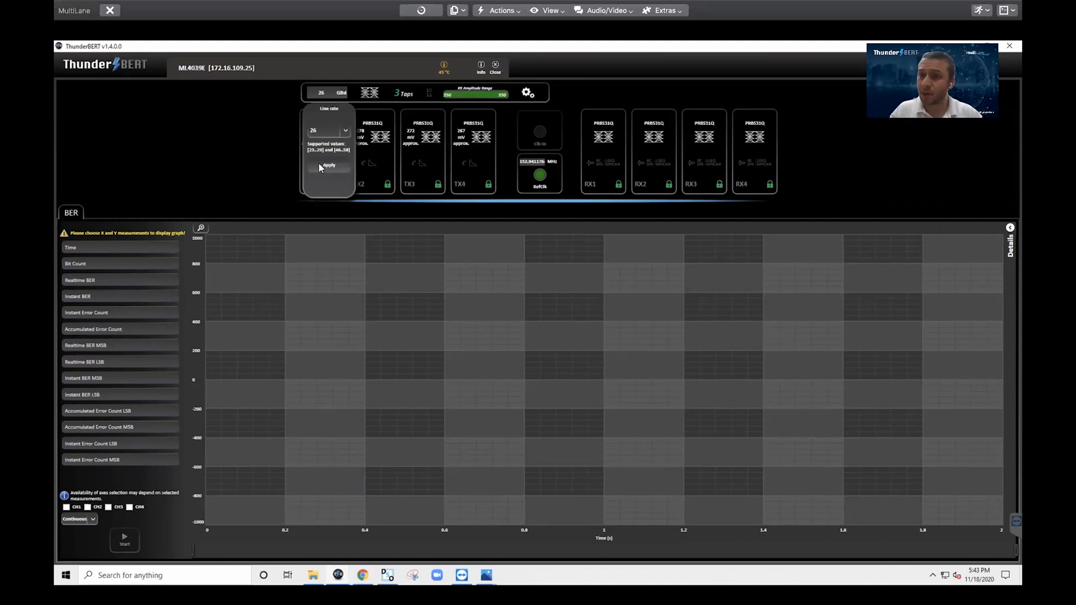
click(280, 144)
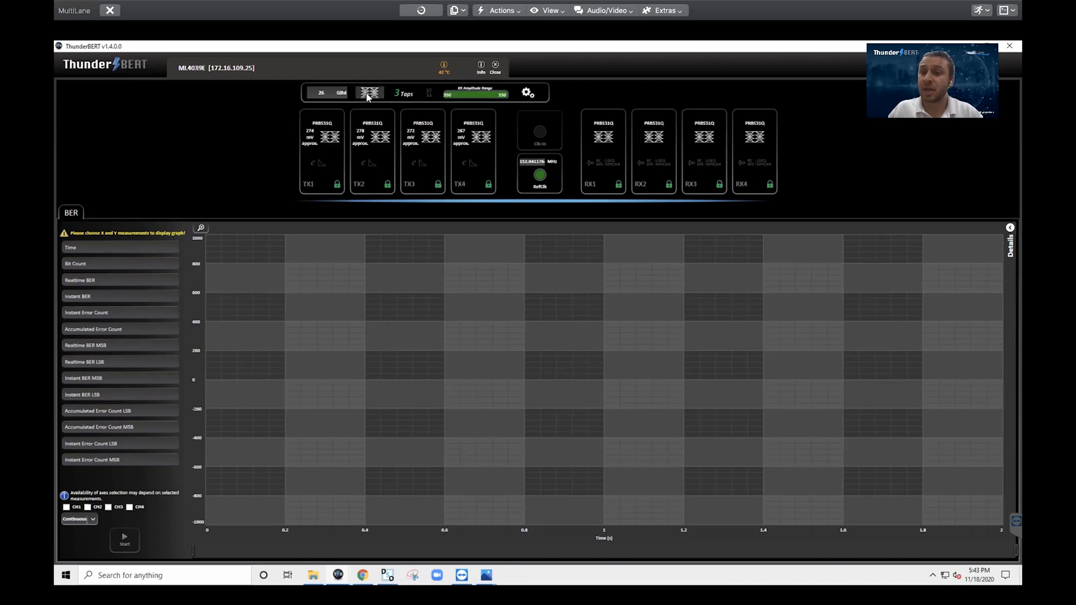
click(368, 94)
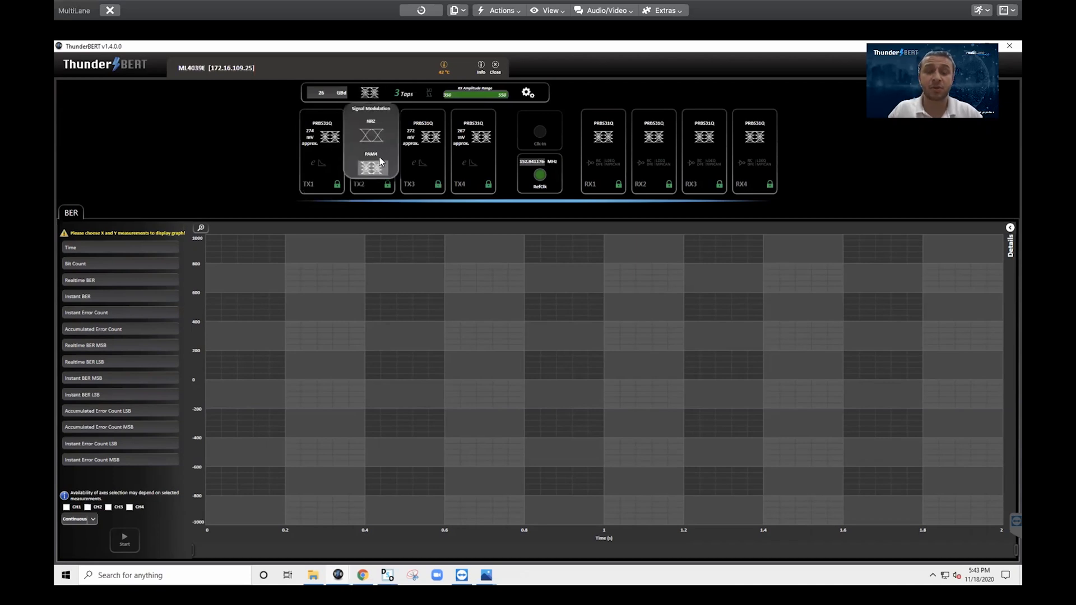
click(374, 136)
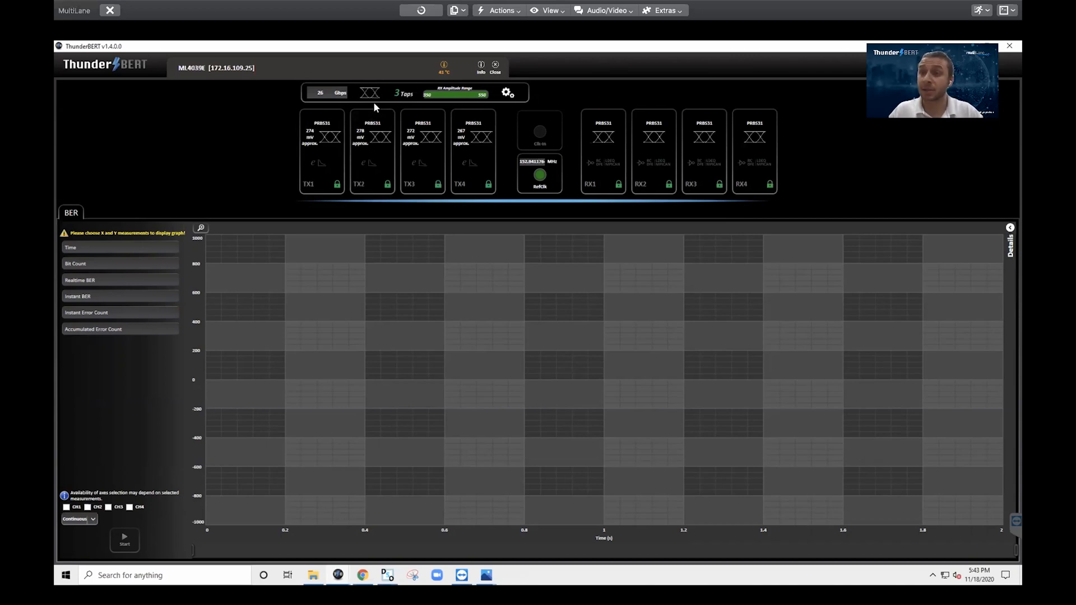
Apply the 53.125 line rate from the rate list and switch modulation back to PAM4
click(328, 94)
click(323, 130)
text(53.125)
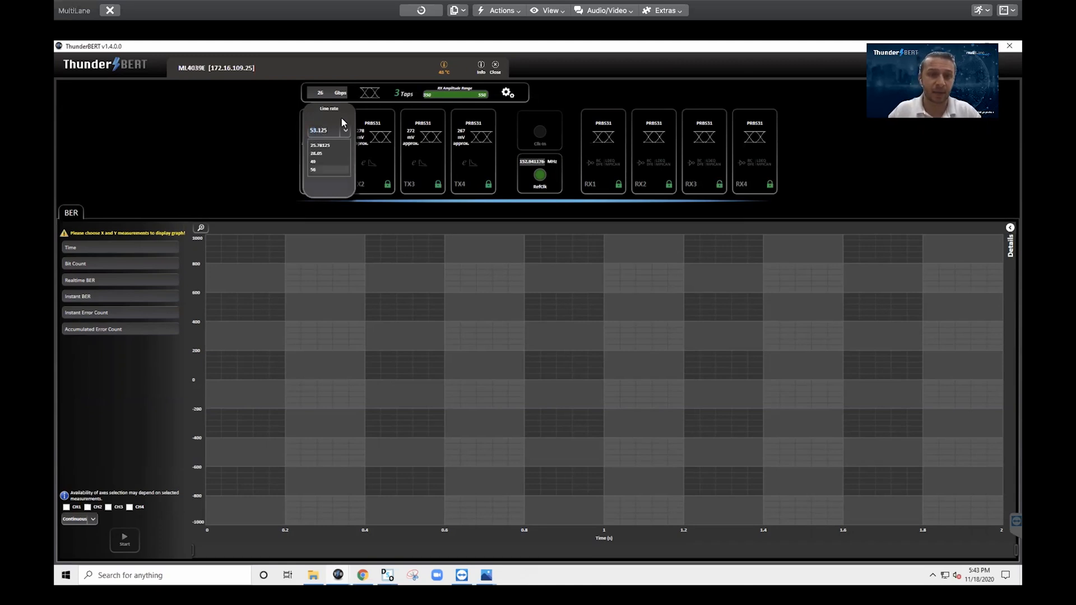
key(Return)
click(339, 162)
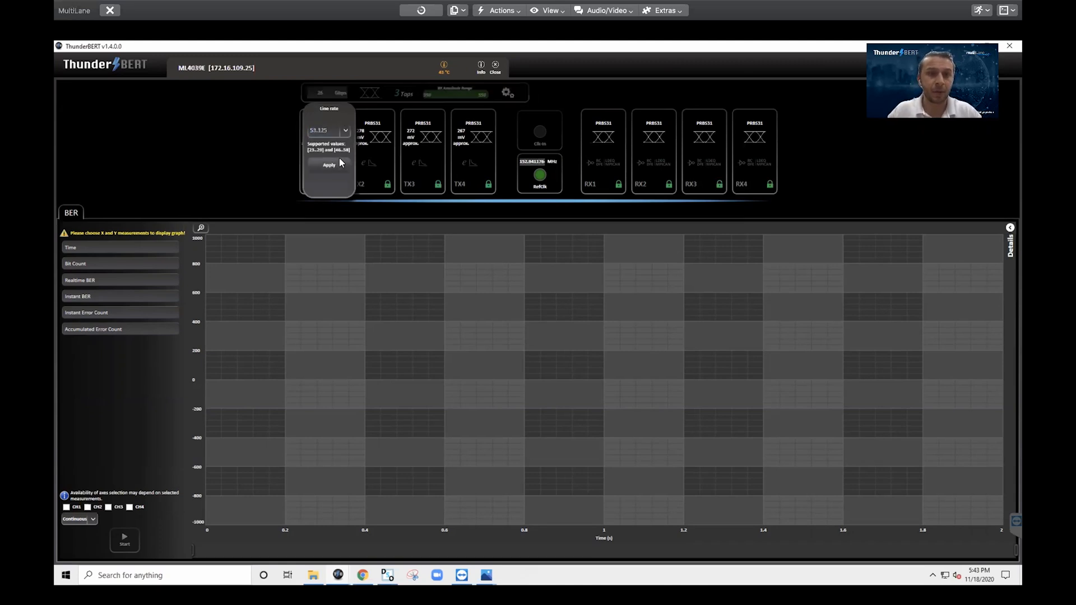
click(373, 91)
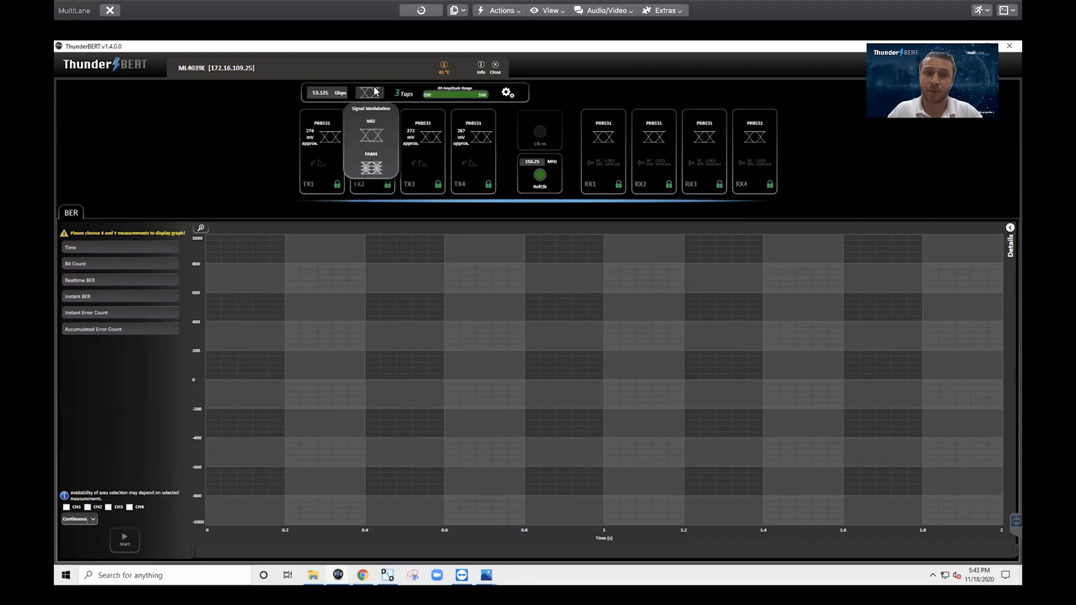
click(381, 169)
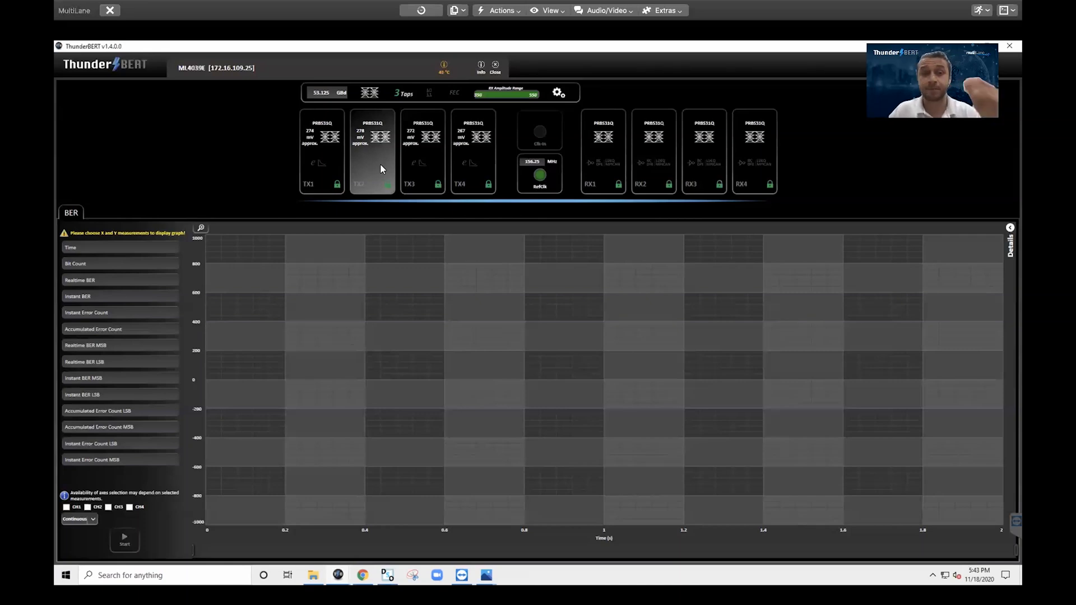
Open TX1's settings, check its calibrated amplitude, then return to its FFE taps view
click(328, 155)
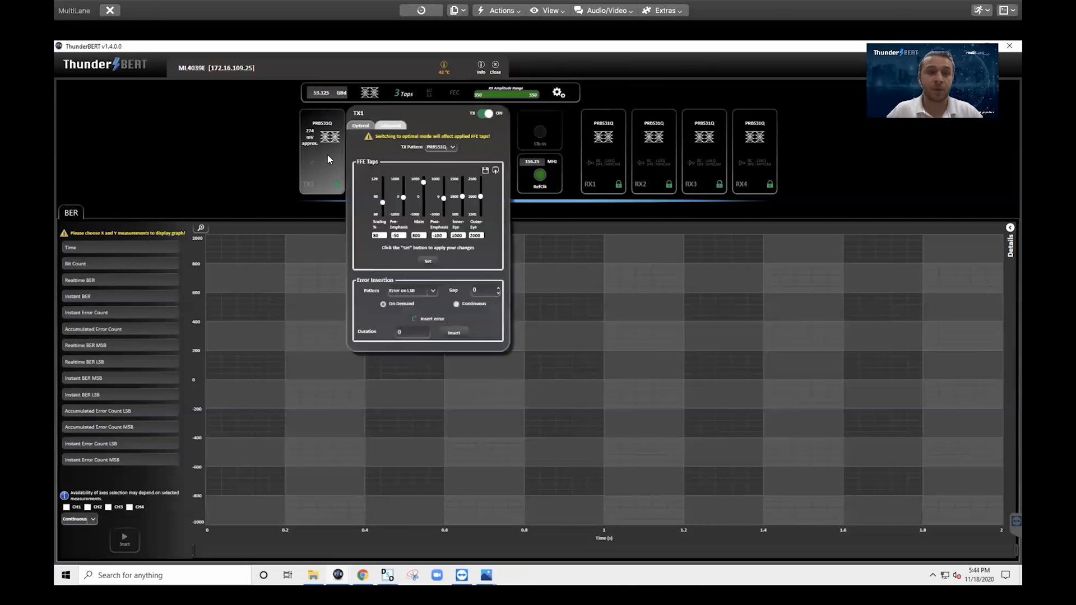
click(361, 125)
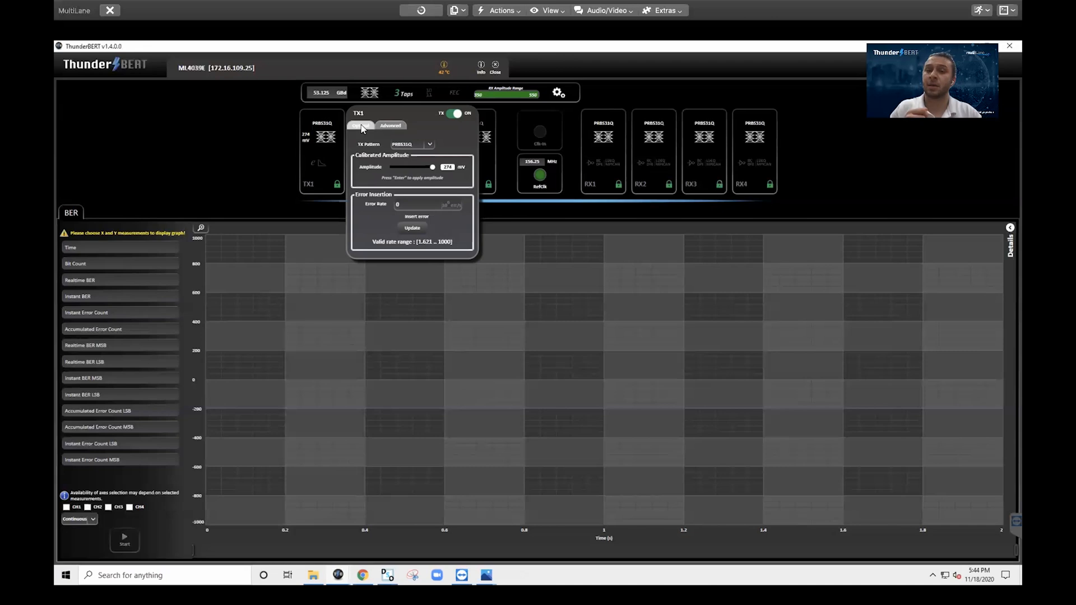
click(393, 128)
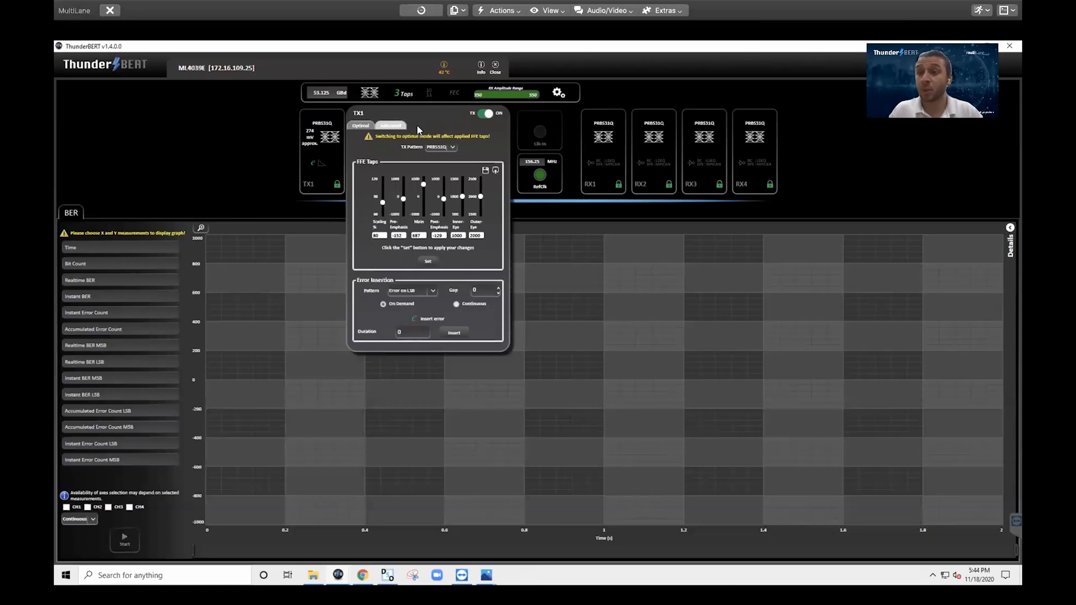
Switch the transmitter FFE to 7 taps
click(404, 95)
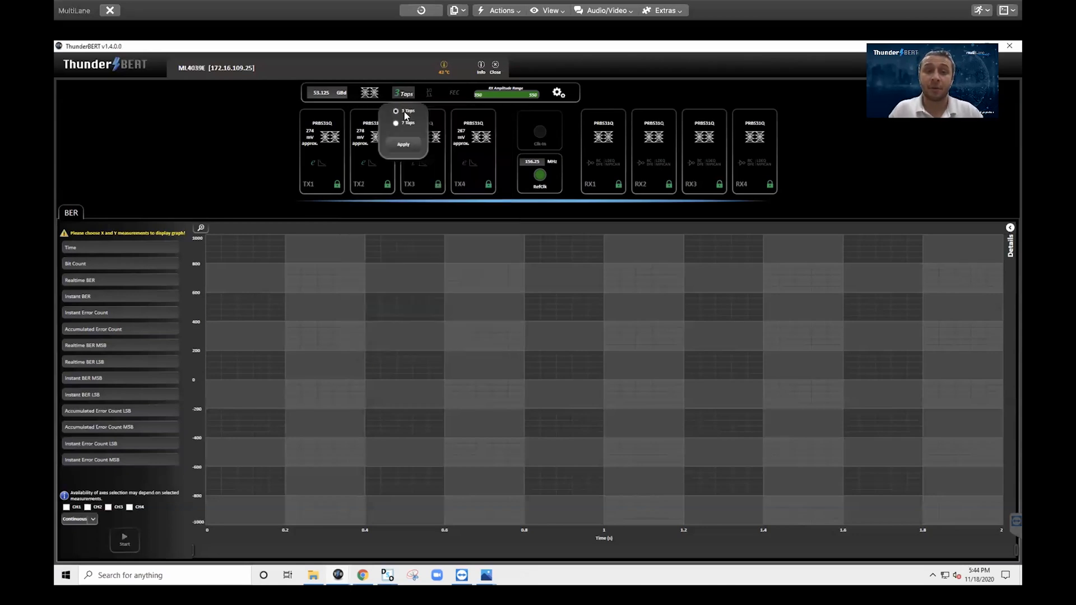
click(400, 123)
click(408, 162)
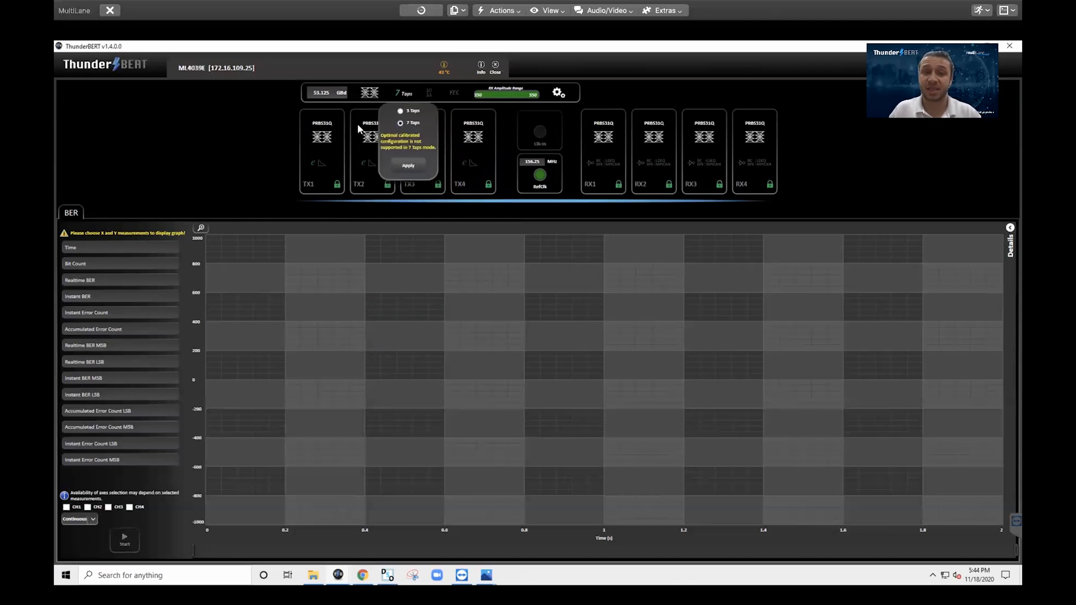
Enable channel emulation on TX1, clear the Loss at Nyquist value, and close TX1
click(320, 159)
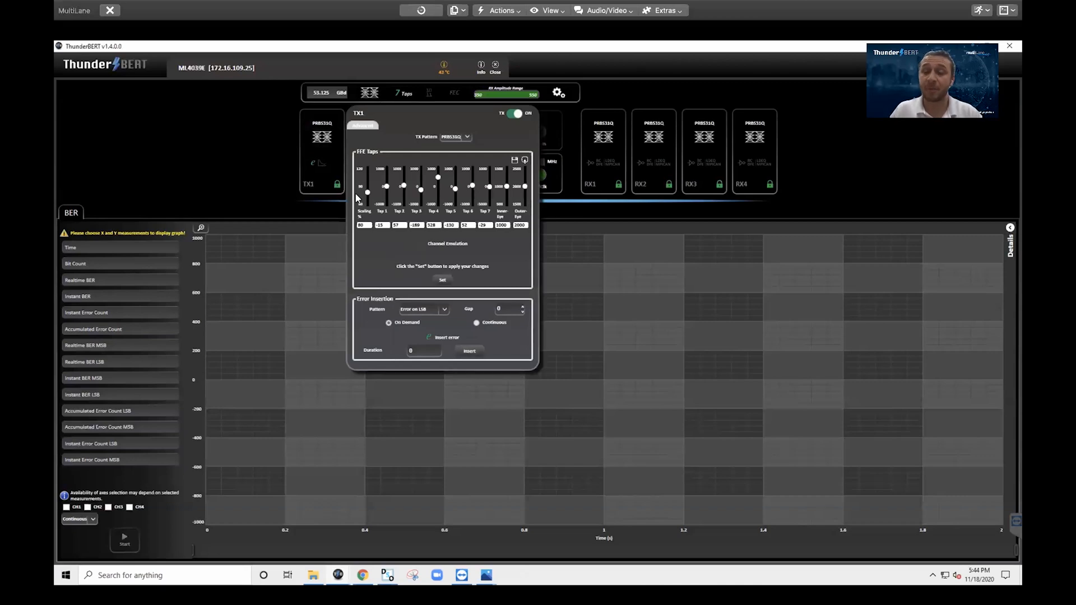
click(420, 247)
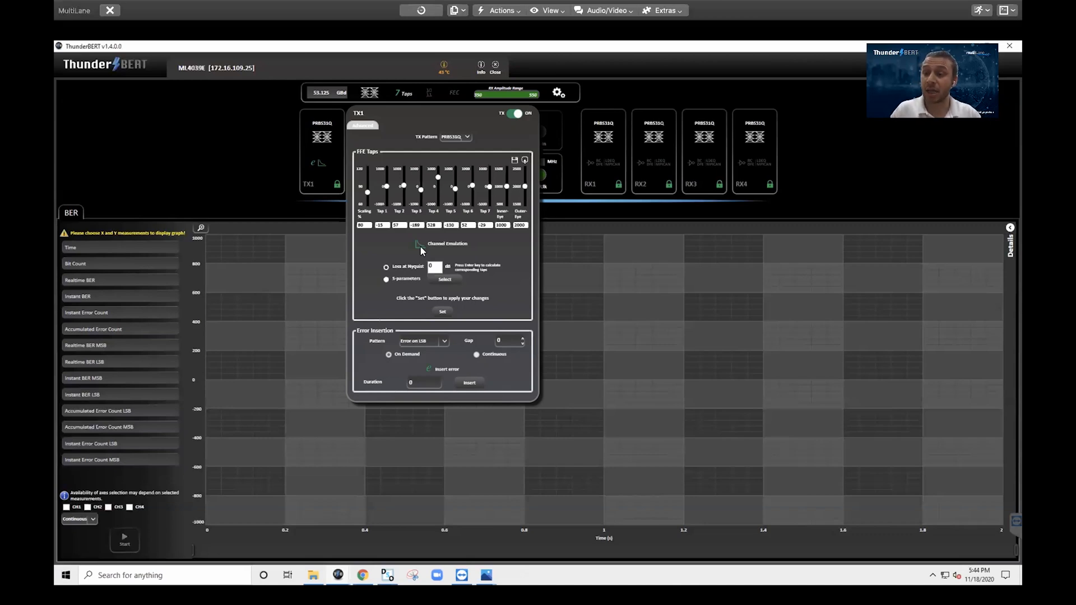
key(BackSpace)
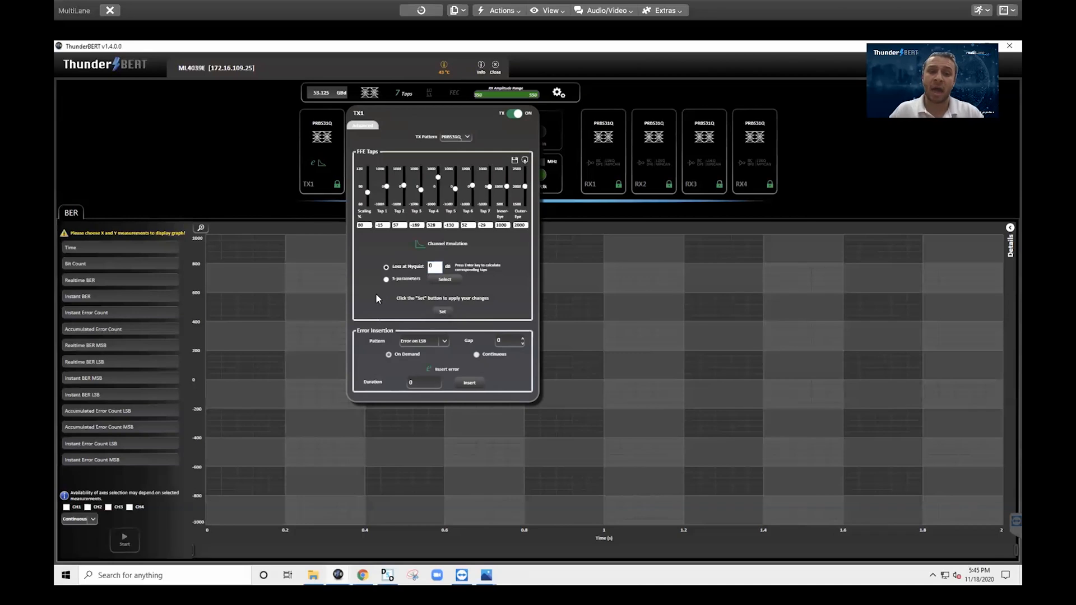
click(325, 217)
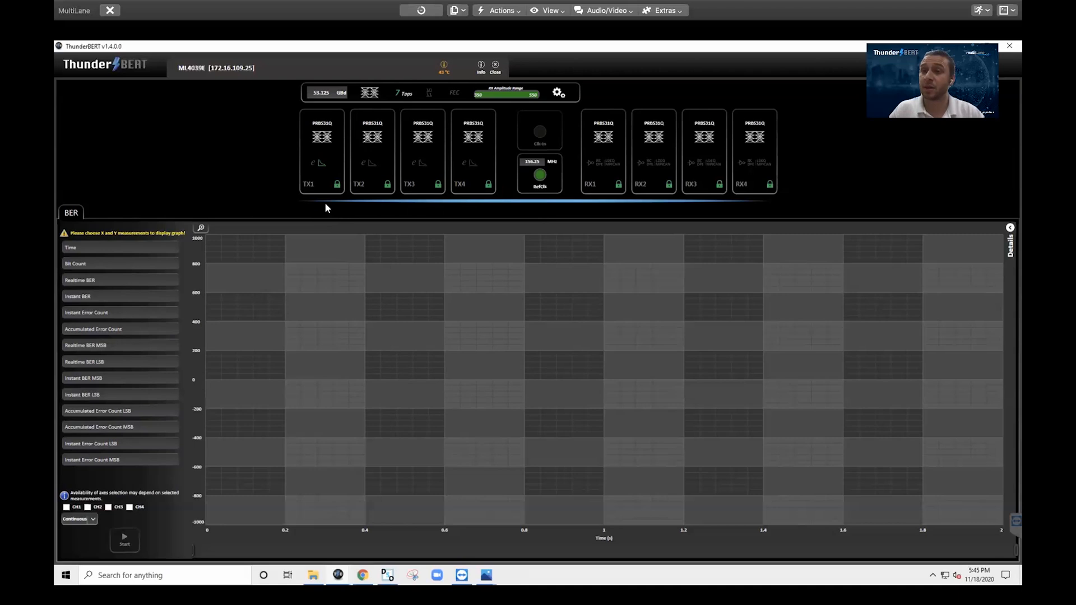
Switch the transmitter FFE back to 3 taps
click(399, 93)
click(401, 113)
click(408, 165)
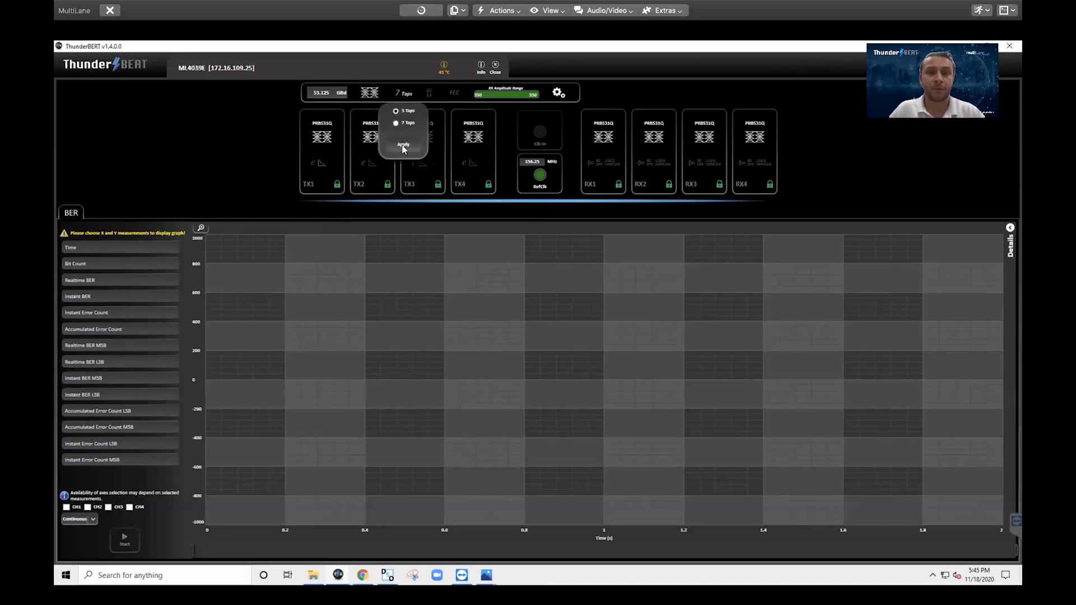
Set TX1's test pattern to PRBS7
click(335, 140)
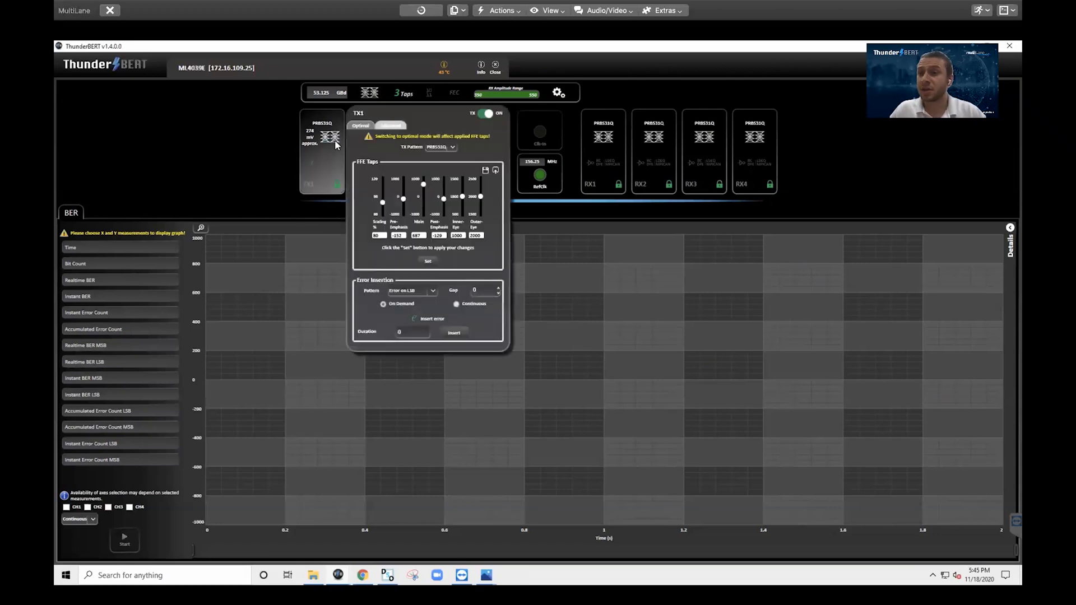
click(432, 148)
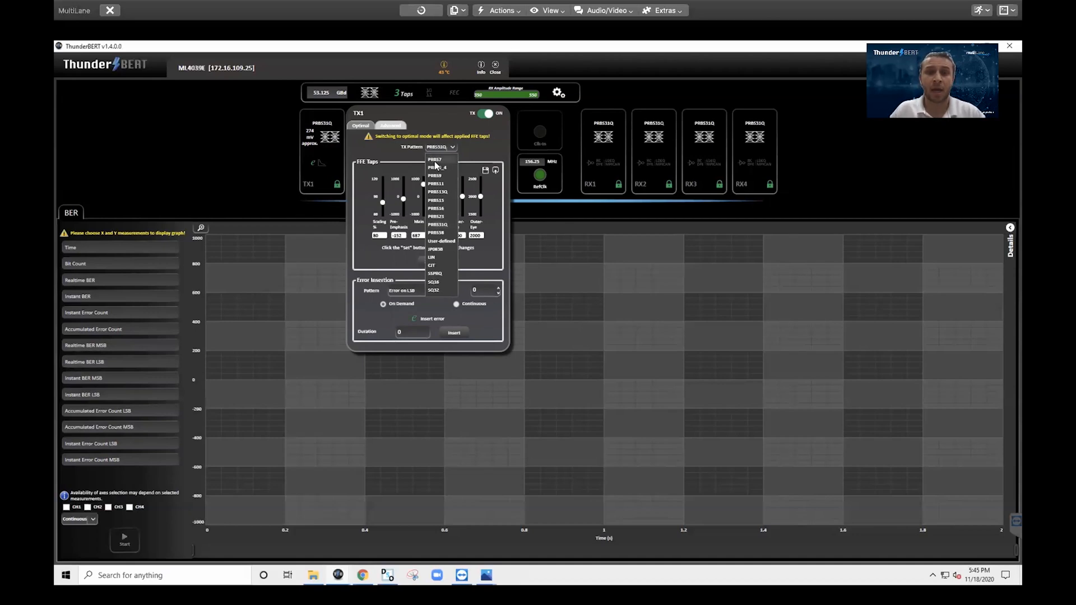
click(435, 160)
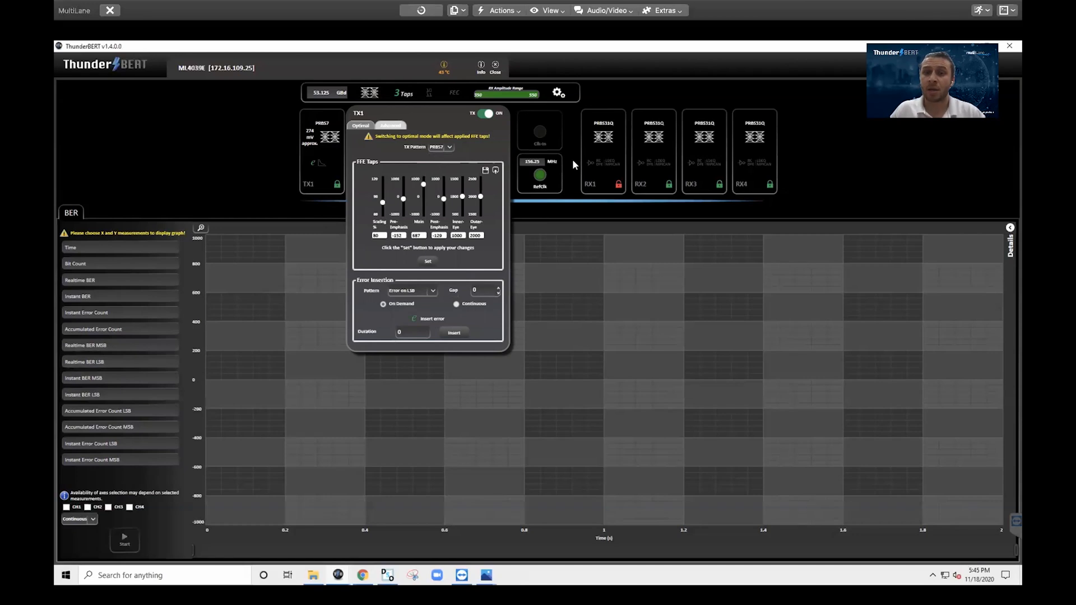
Look at RX1, then set TX1's pattern back to PRBS31Q
click(609, 136)
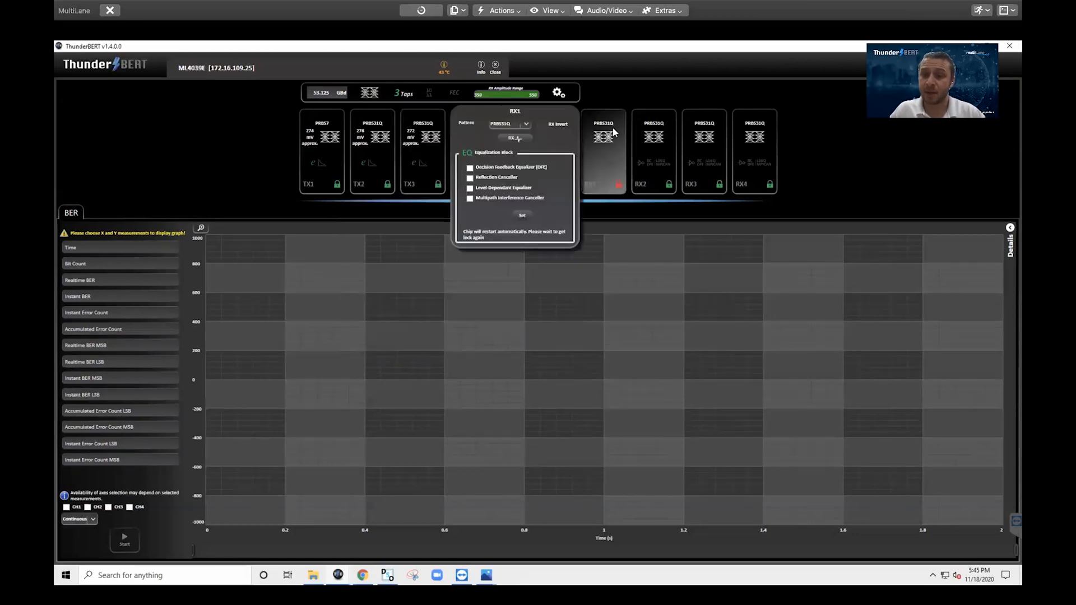
click(338, 138)
click(435, 148)
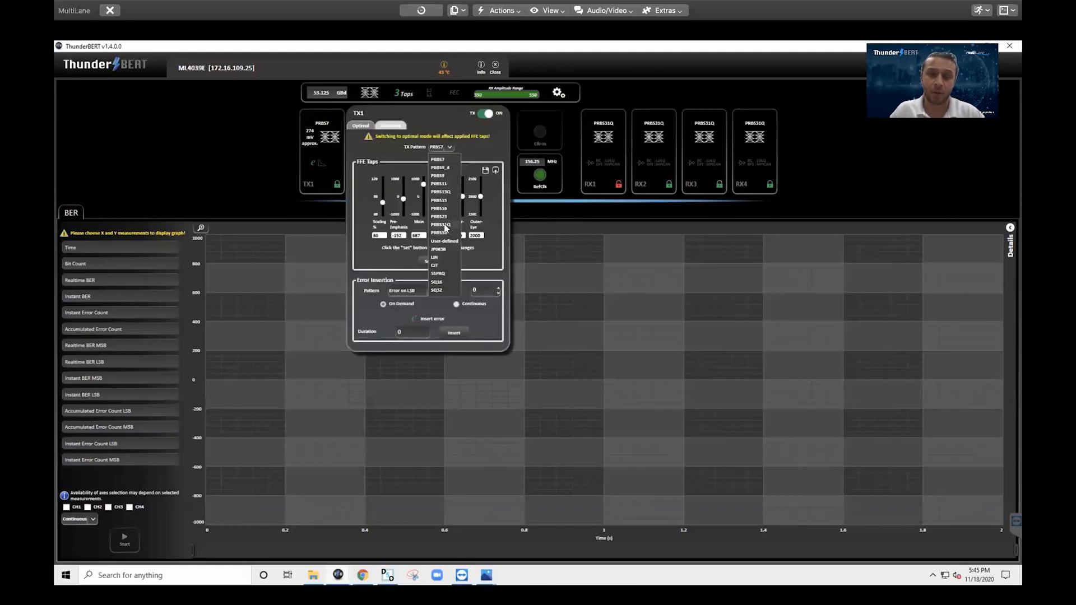
click(445, 226)
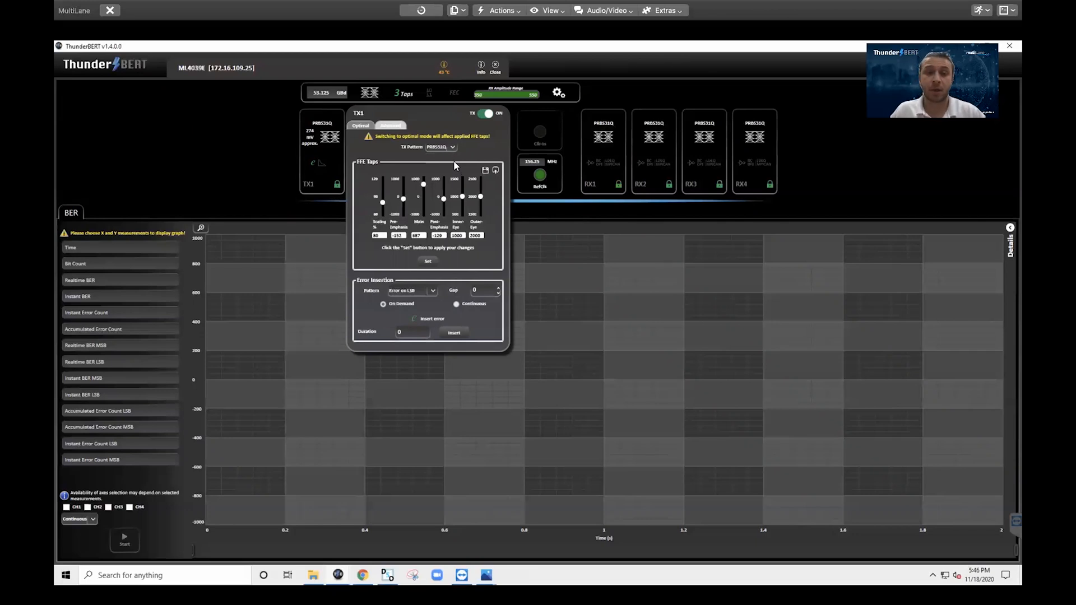
Toggle TX1's output off and on, then view RX1's DFE and reflection canceller options
click(483, 116)
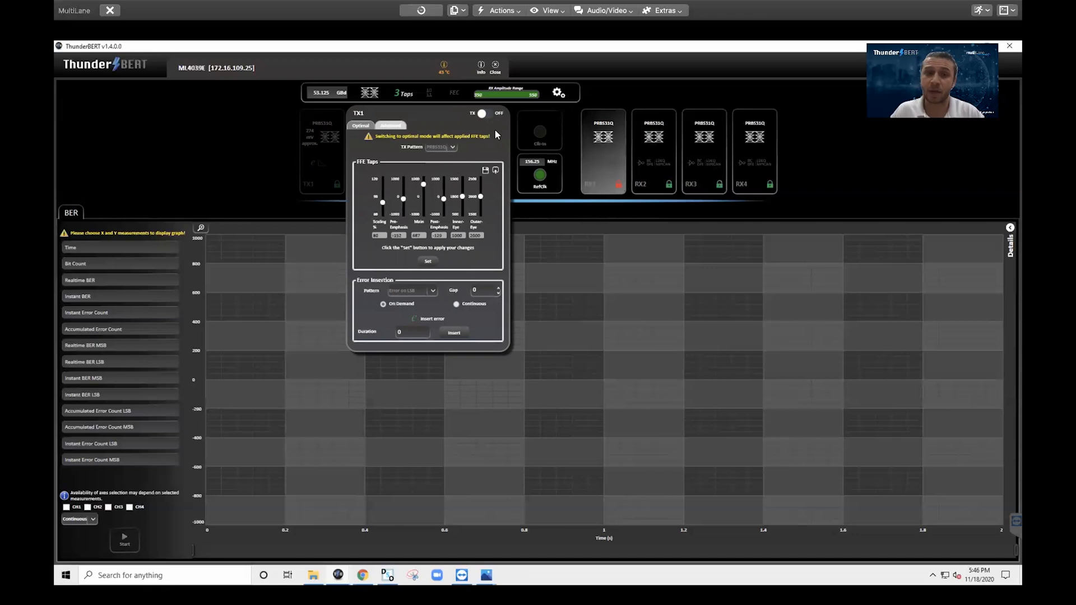
click(483, 116)
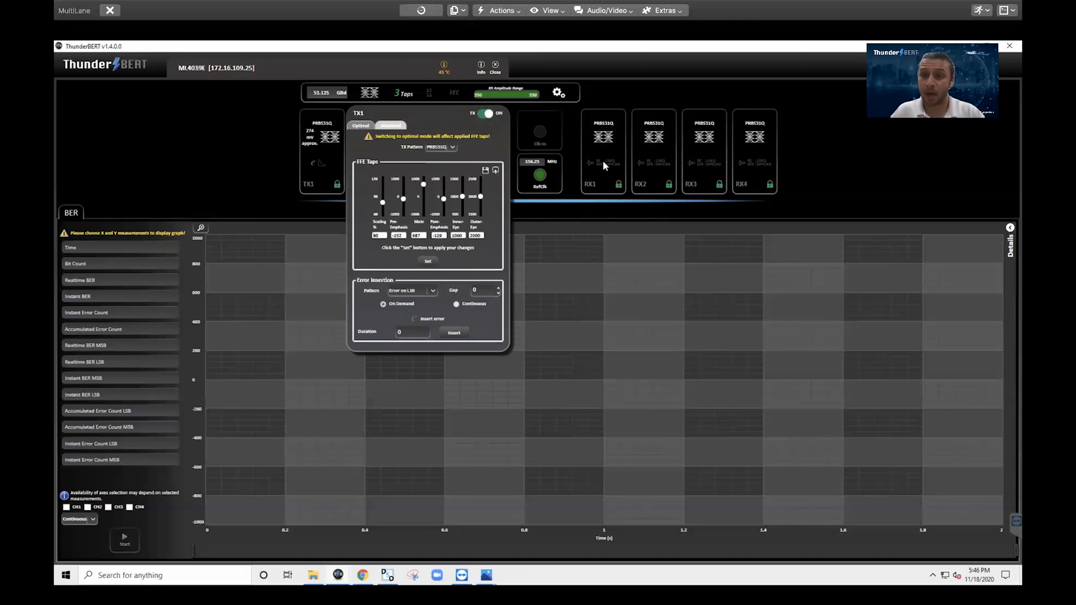
click(592, 143)
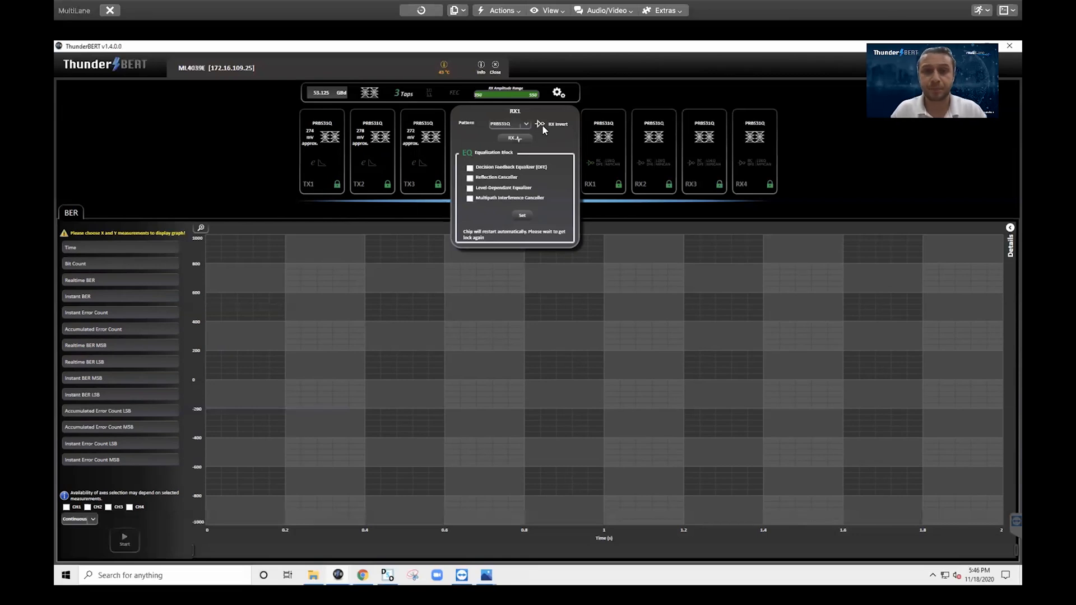
Show the RX diagnostics histogram for CH1–CH4 with refreshed data
click(518, 142)
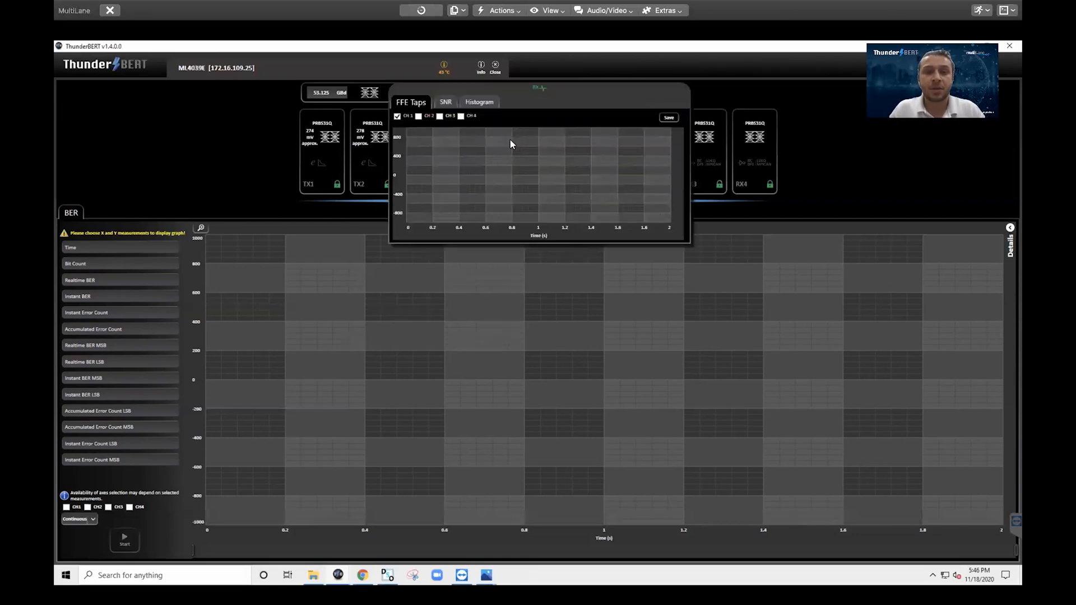
click(474, 105)
click(418, 116)
click(439, 117)
click(460, 116)
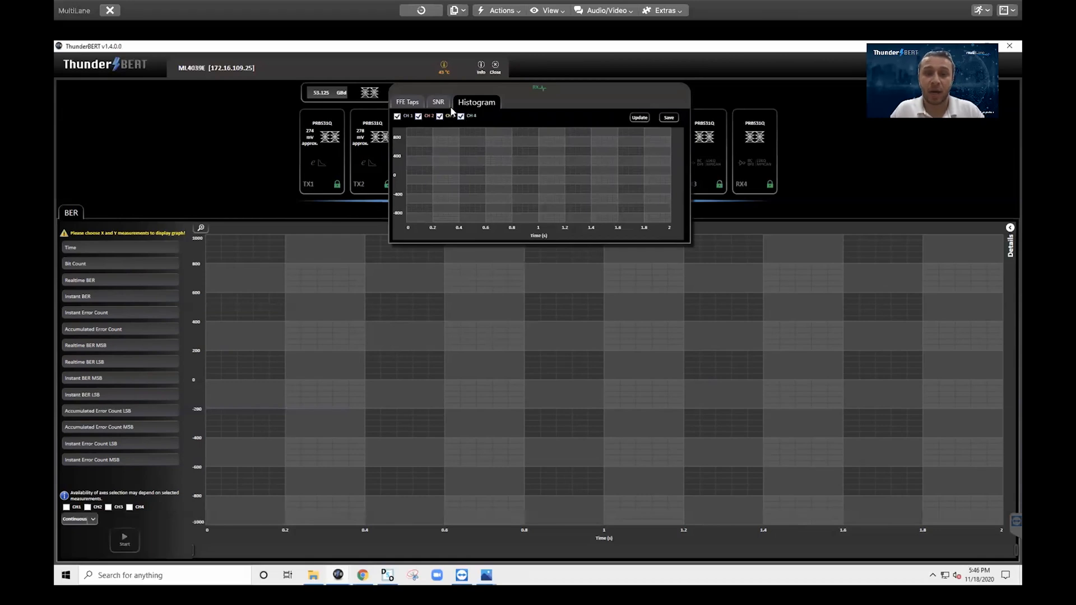
click(638, 118)
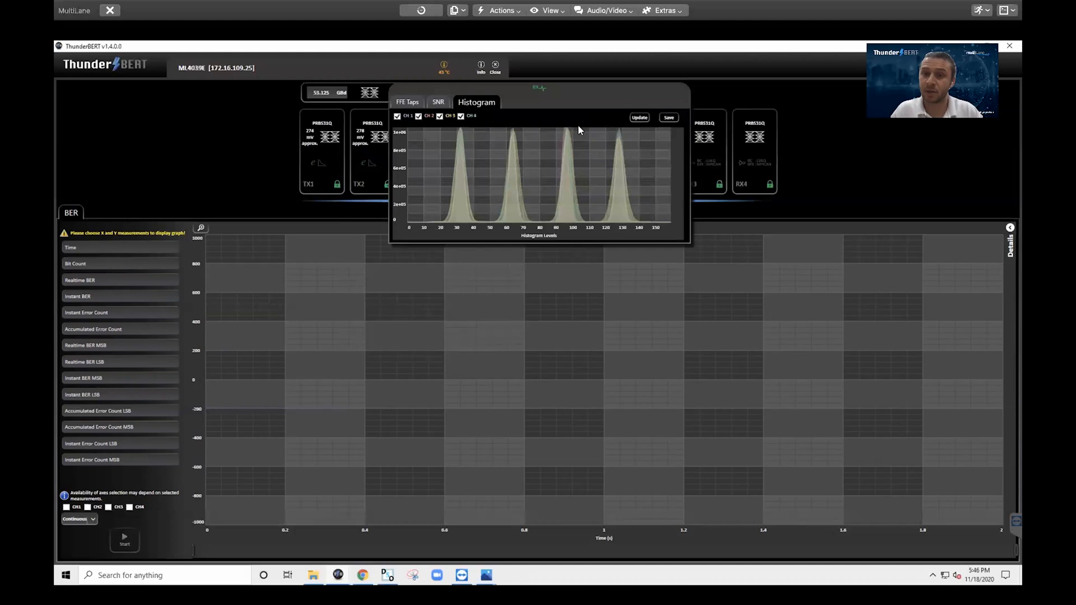
Plot SNR for CH1–CH4, review the FFE tap coefficients, then close diagnostics
click(439, 104)
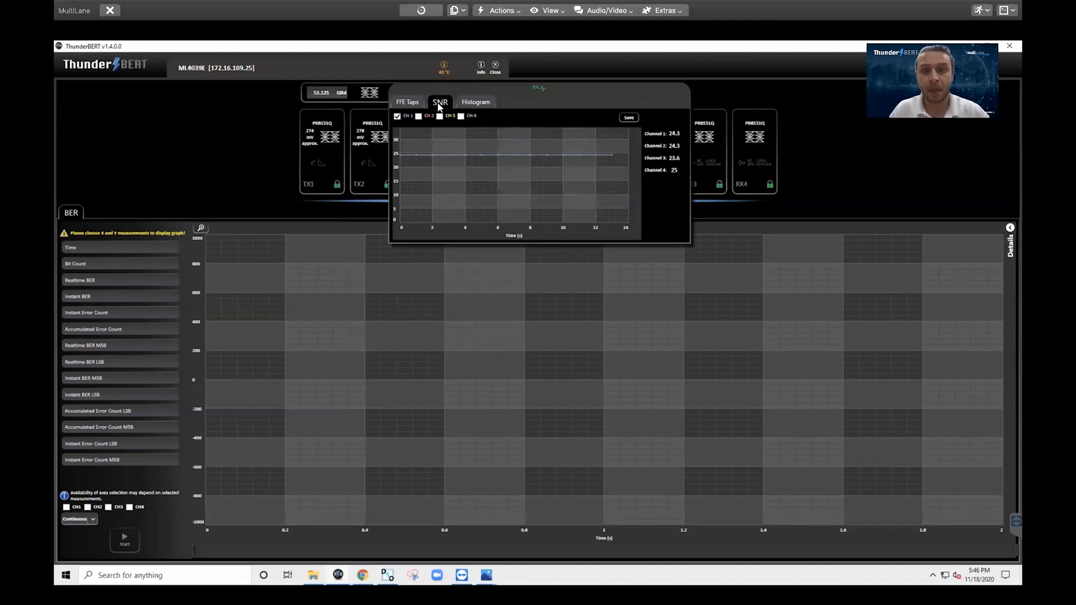
click(418, 116)
click(439, 116)
click(461, 116)
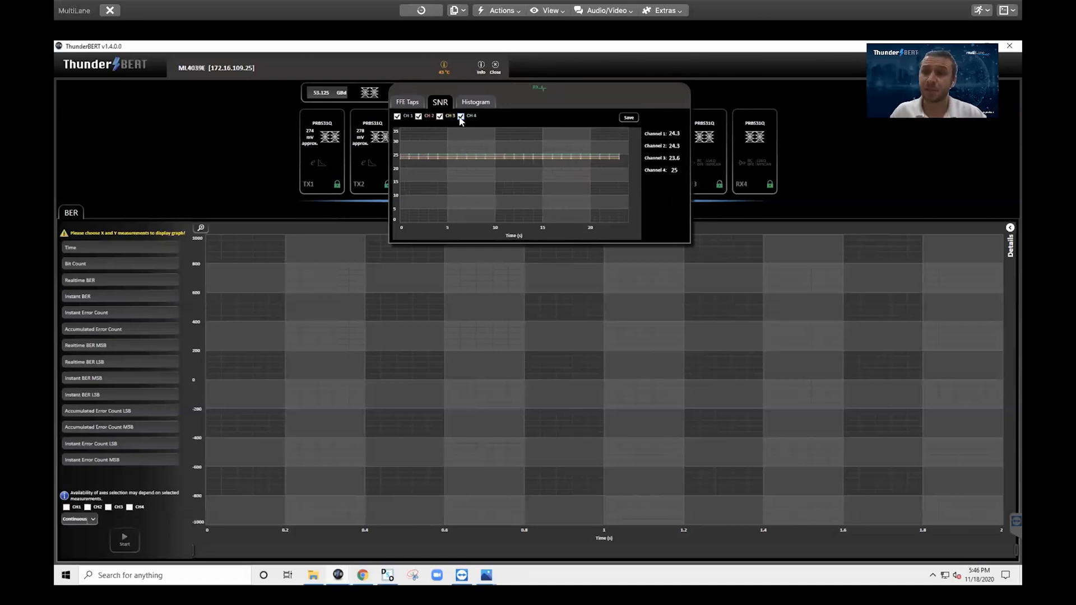
click(422, 102)
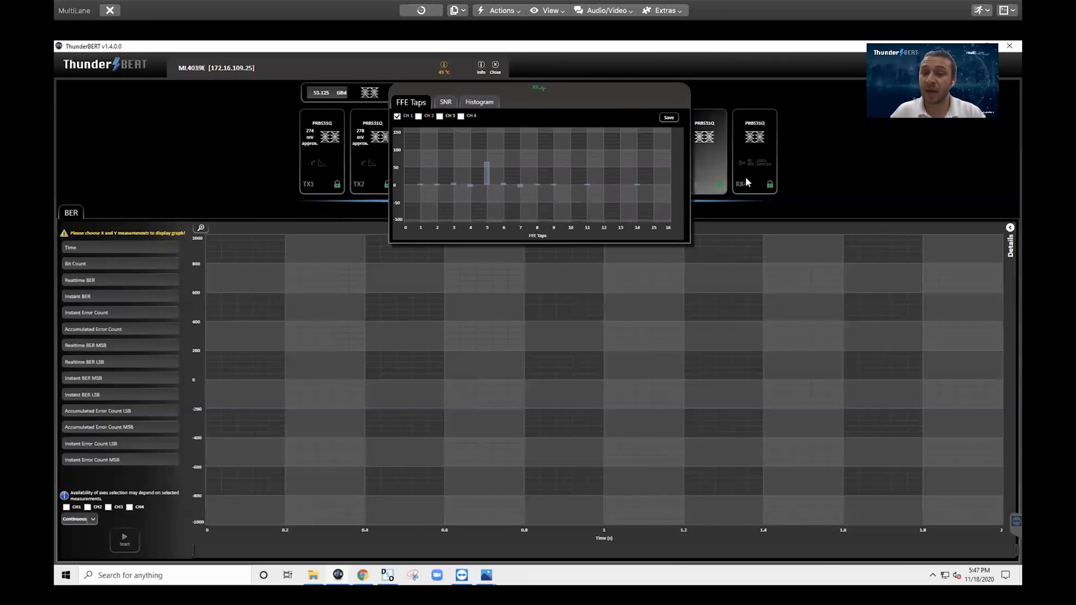
click(729, 216)
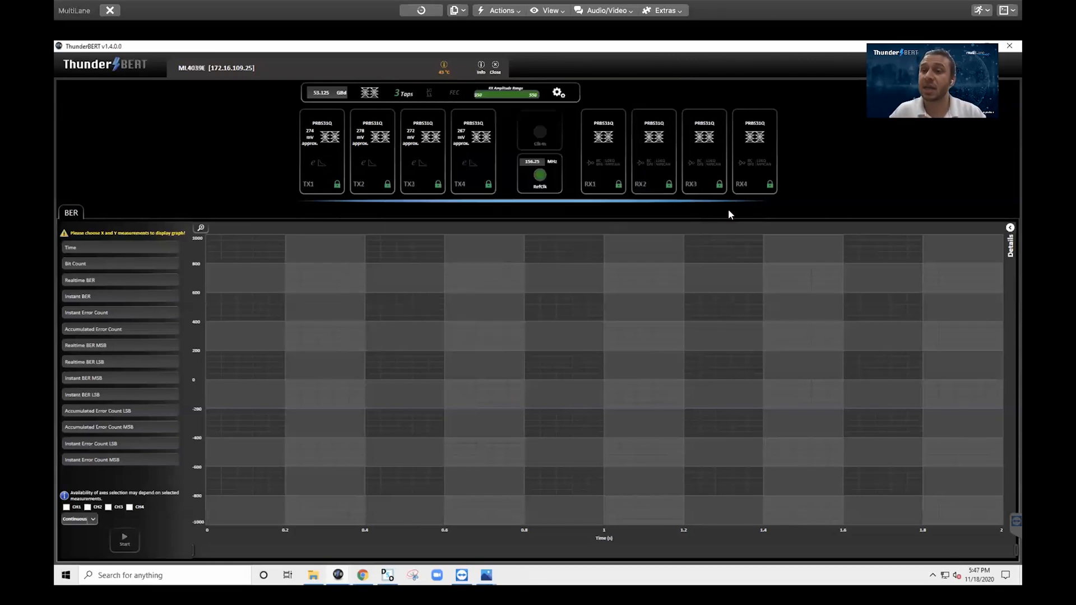
Set the BER chart to Time on X with Realtime BER and Instant BER on Y
click(607, 161)
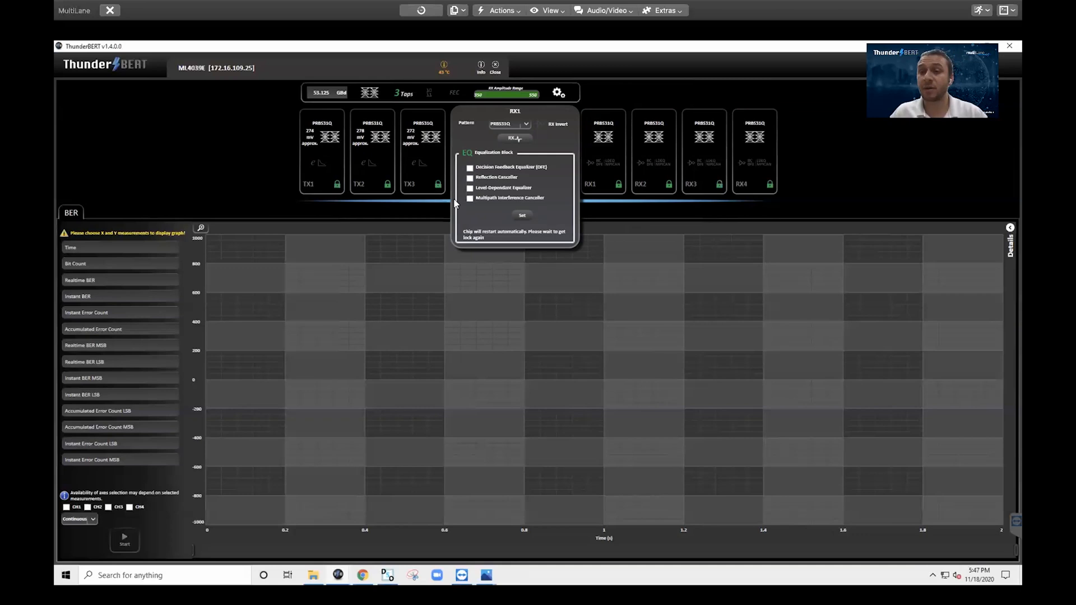
click(357, 219)
click(137, 251)
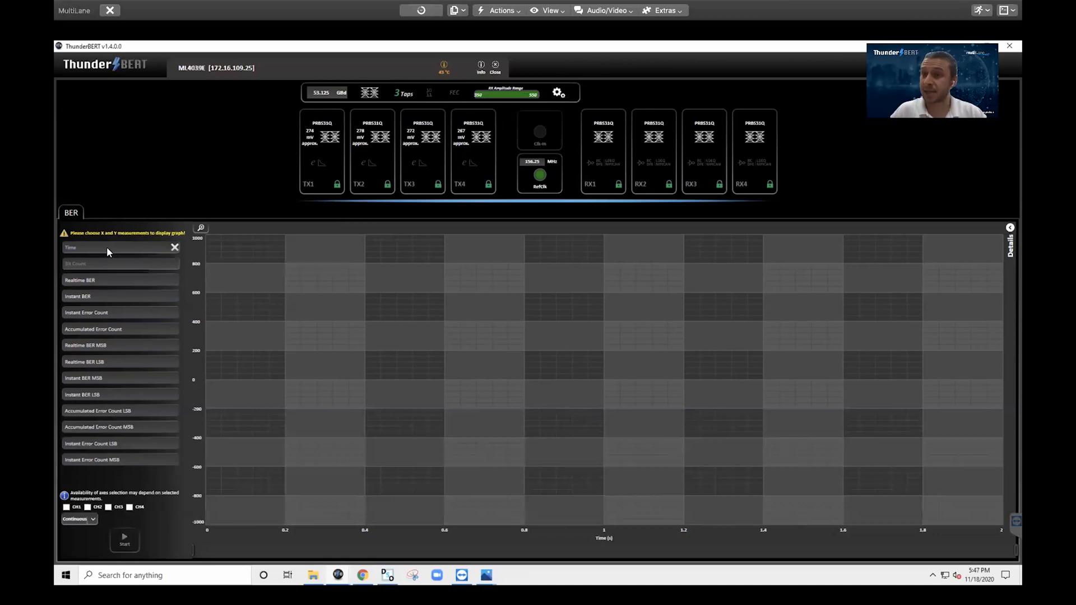
click(103, 278)
click(103, 281)
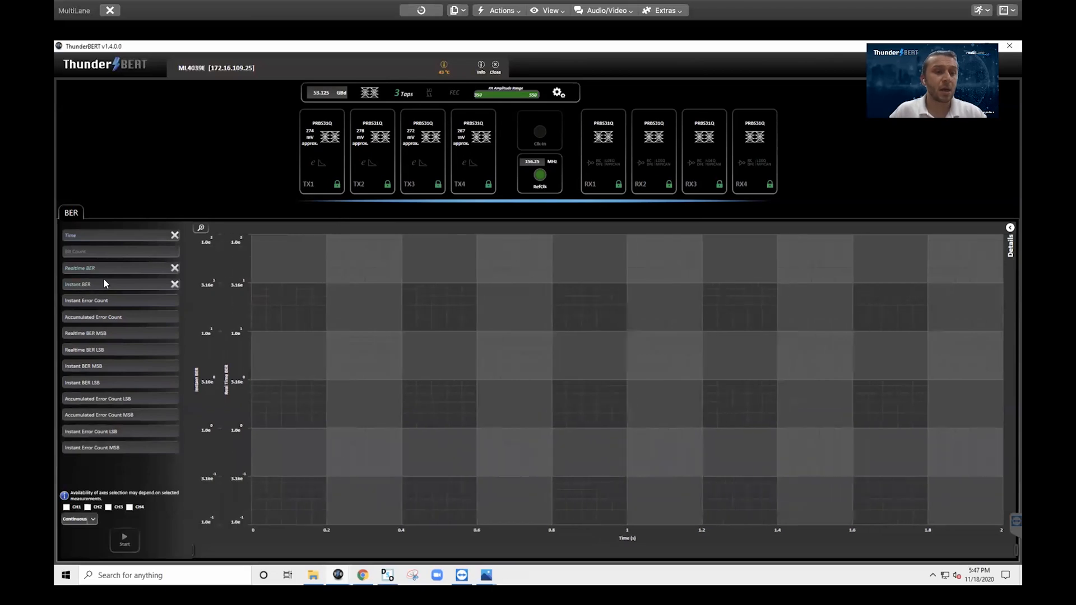
Include CH1–CH4 in the measurement, keeping continuous acquisition mode
click(67, 507)
click(87, 507)
click(84, 520)
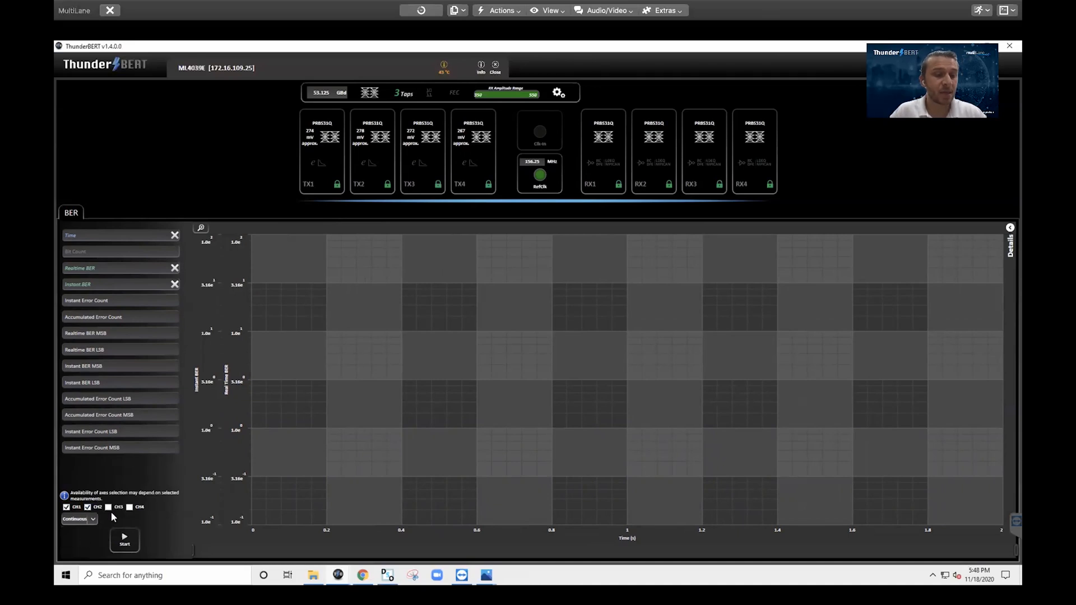
click(130, 507)
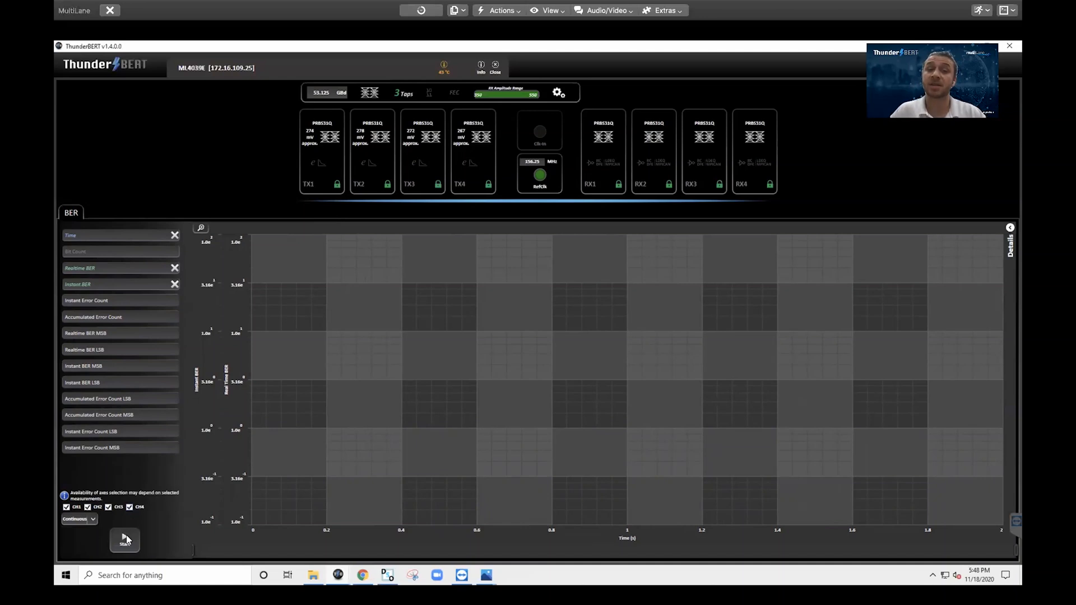
Run a BER measurement for about 14 s, stop it, and view per-channel details showing zero errors
click(125, 539)
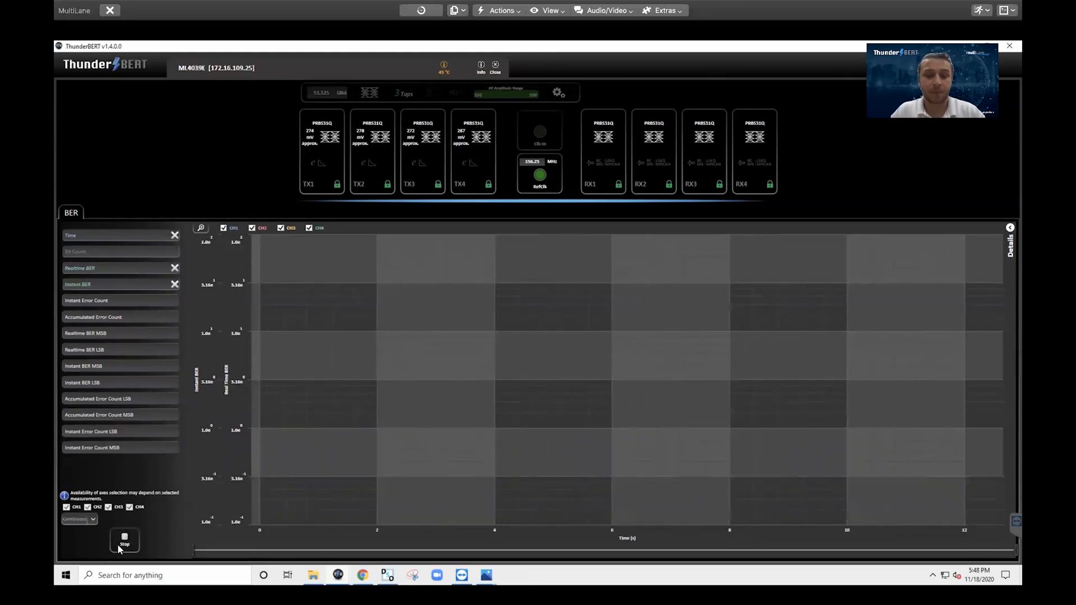
click(124, 540)
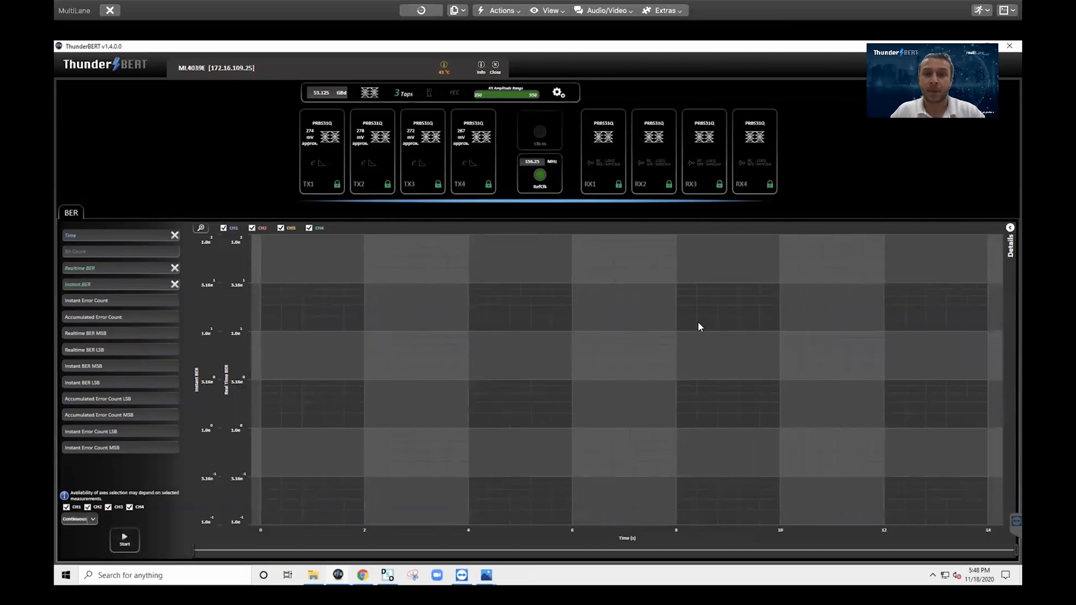
click(1009, 228)
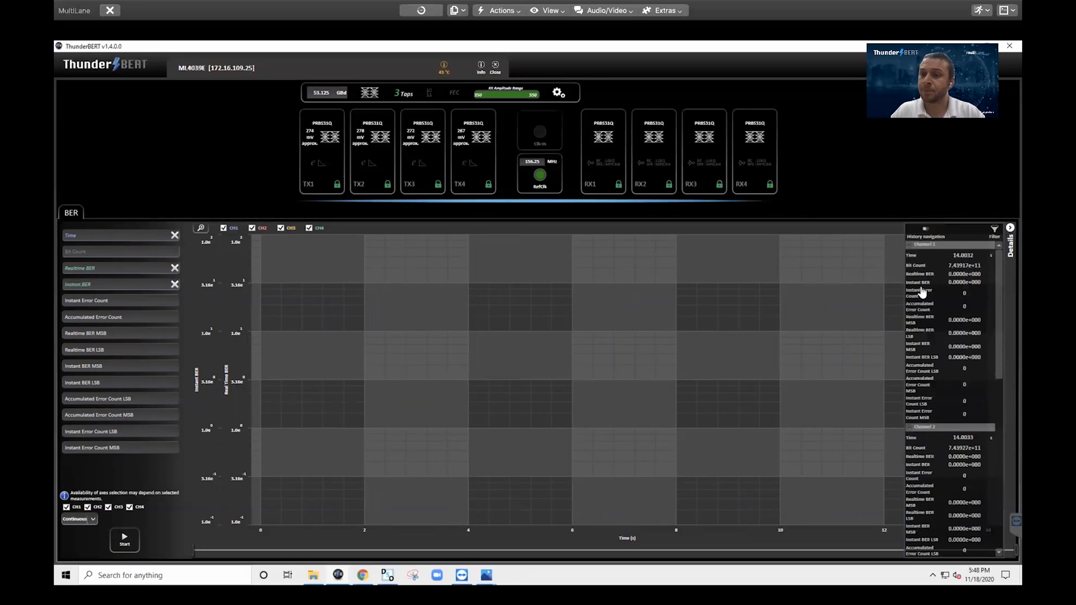
scroll(944, 320, down, 10)
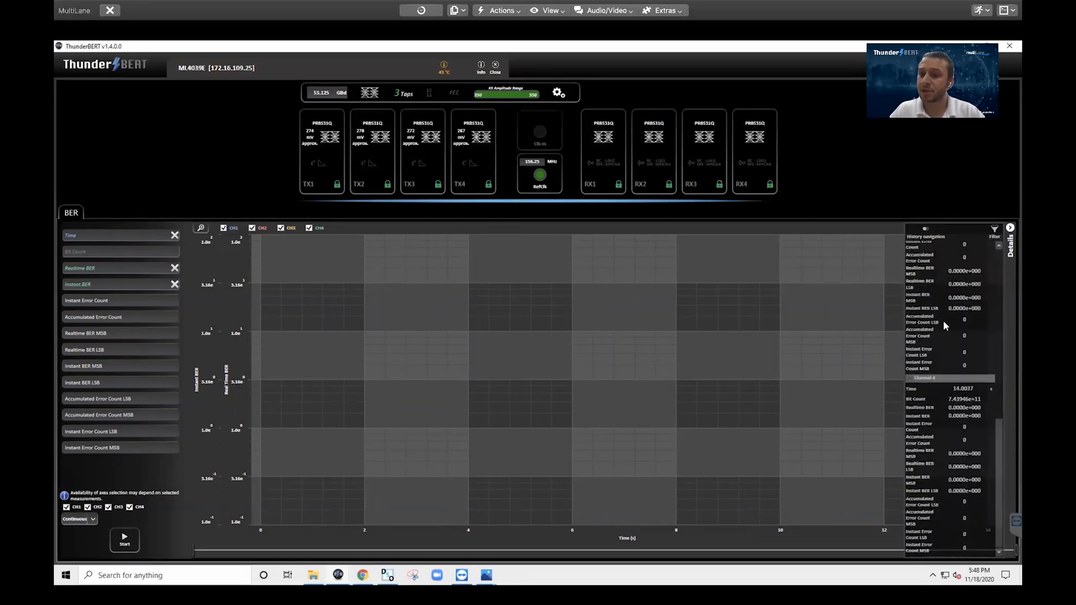
scroll(943, 320, up, 3)
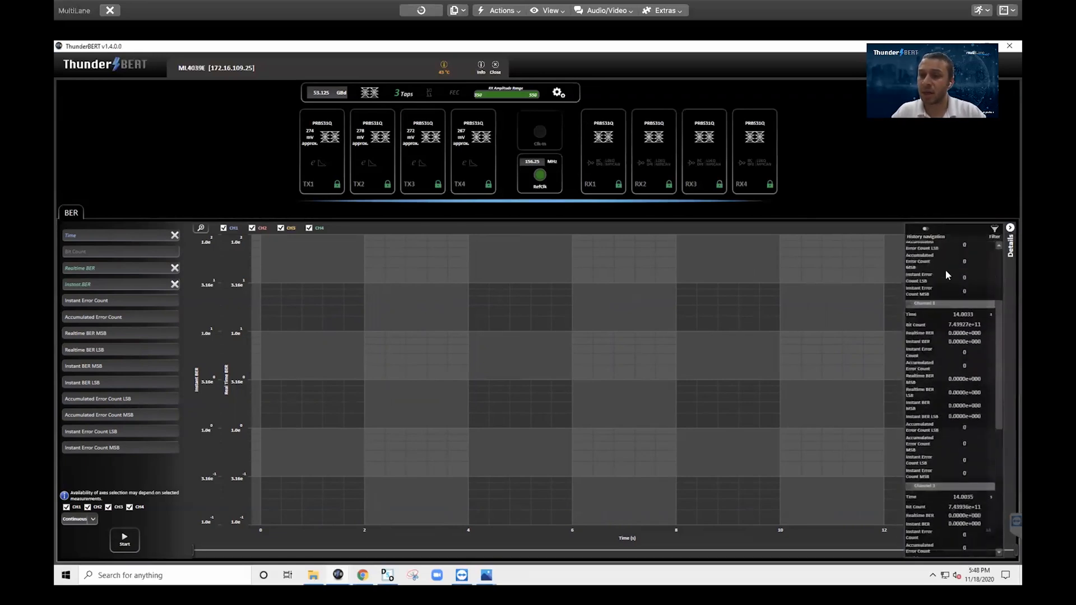
scroll(946, 274, up, 4)
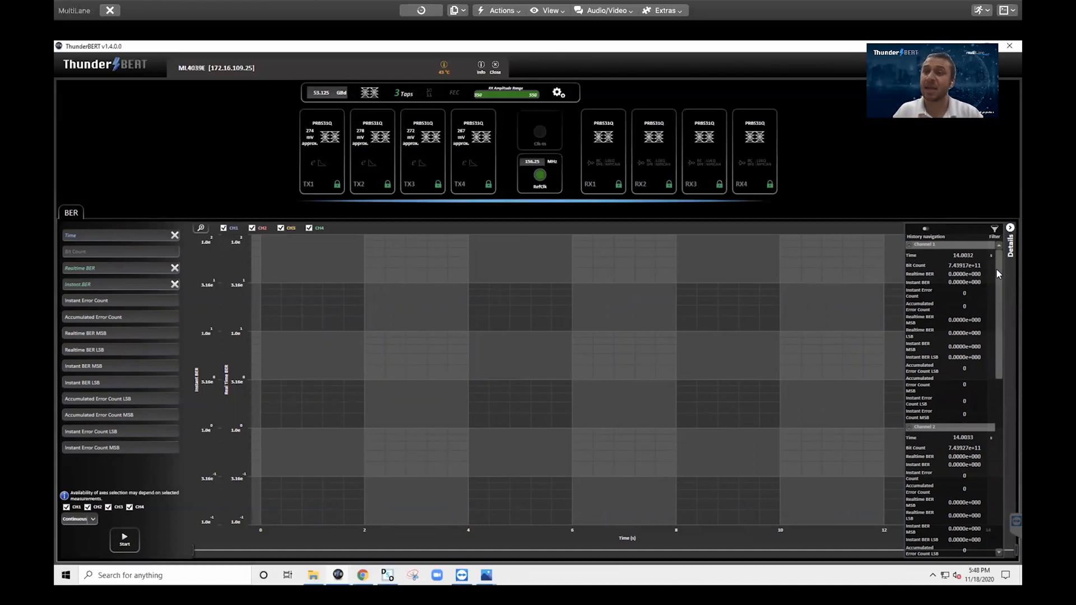
Filter the Details readout to only Realtime BER, showing 0.0000e+000 on Channels 1–4
click(995, 234)
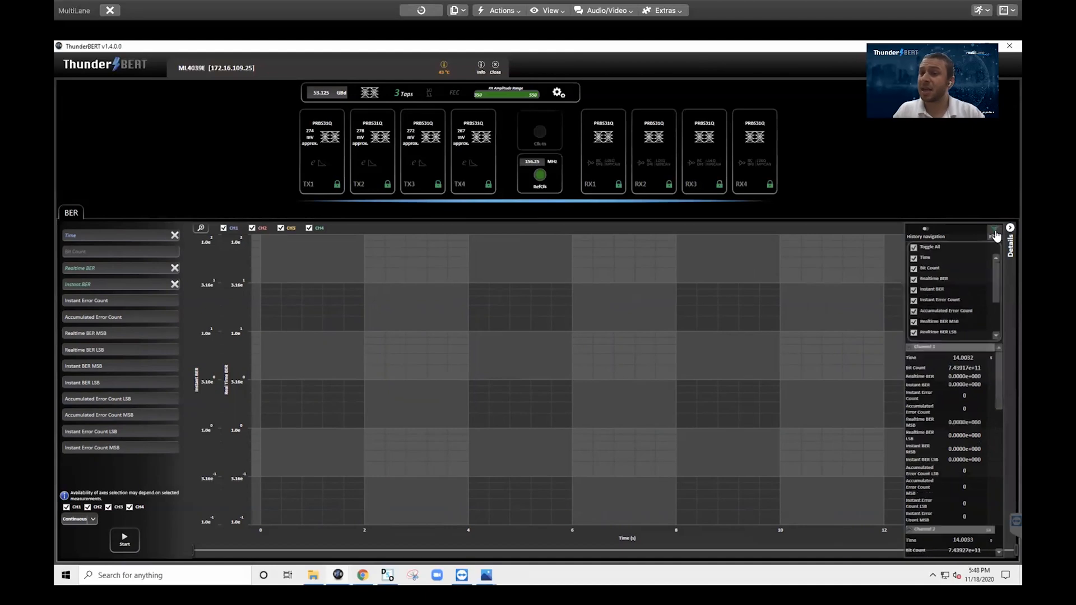
click(914, 248)
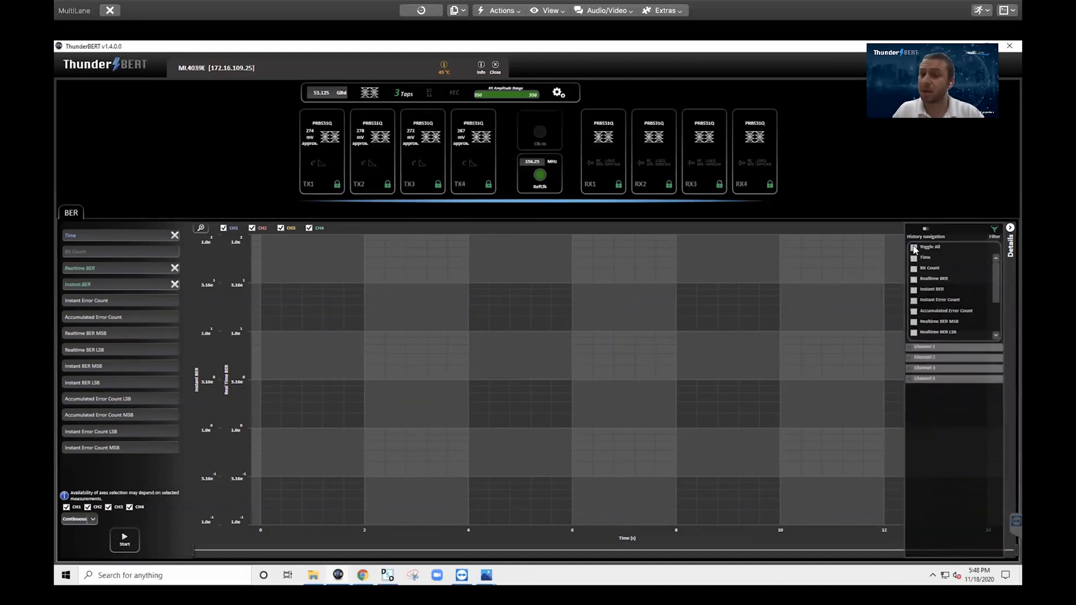
click(914, 279)
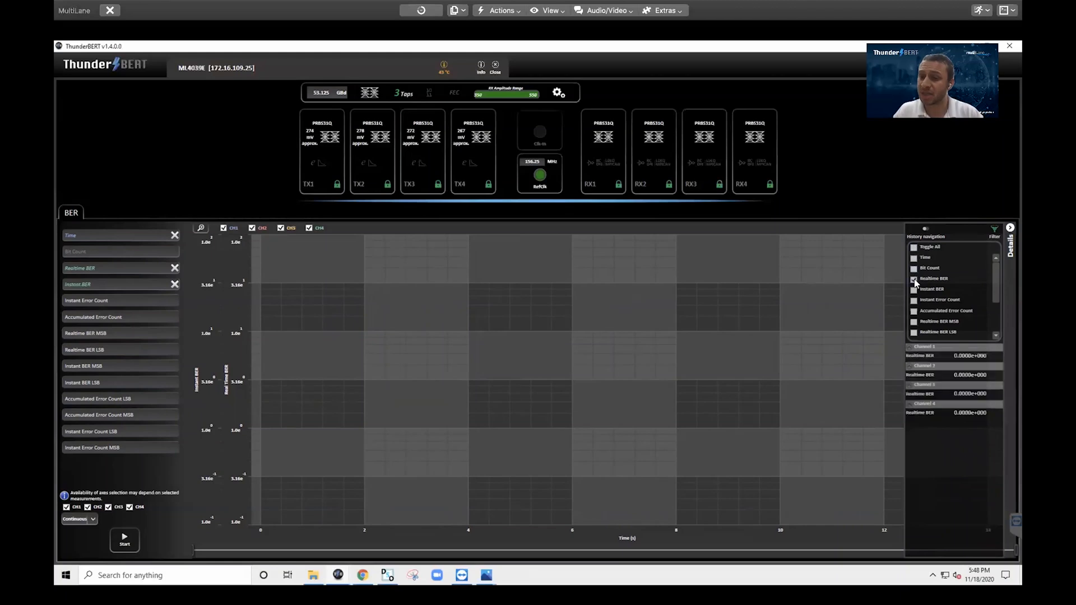
click(994, 231)
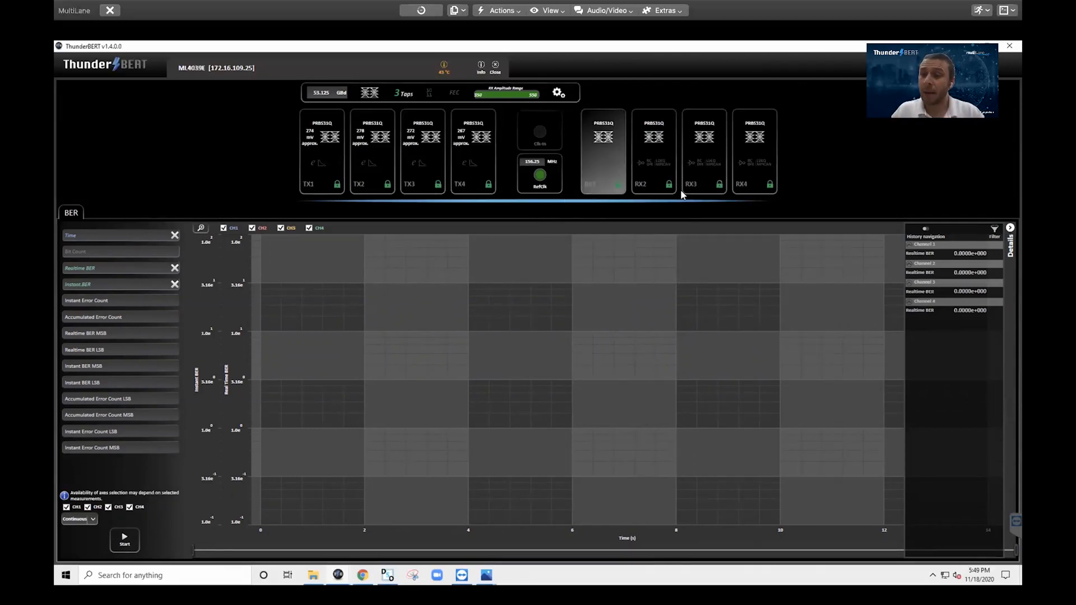
Load Config_172.16.109.25_1E-6_3TAP_53GBD_GUI13 from the 109.25 folder via Load Configurations
click(1010, 229)
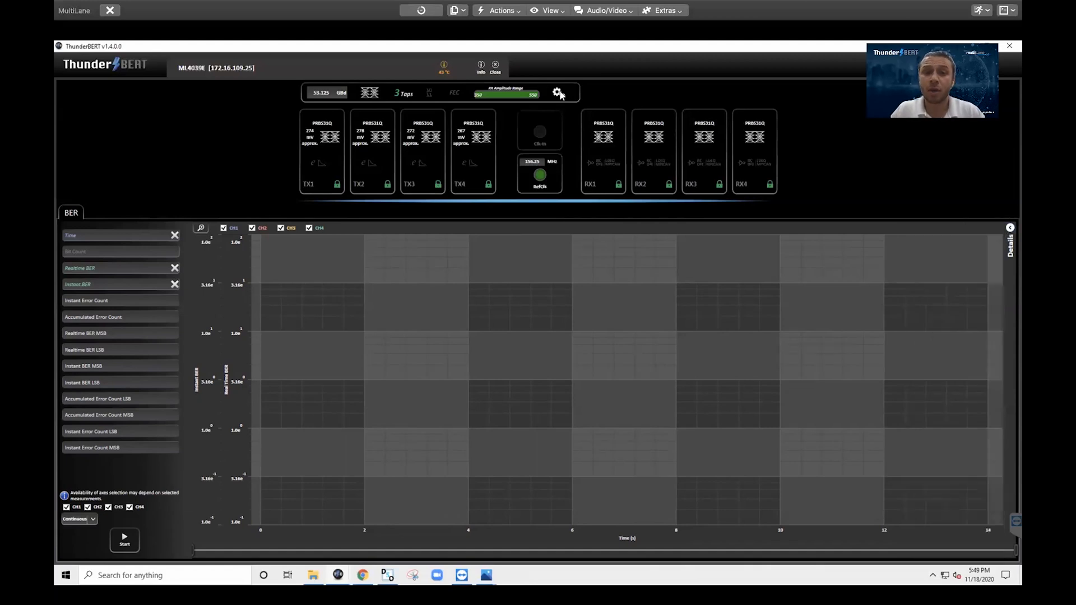
click(558, 93)
click(557, 139)
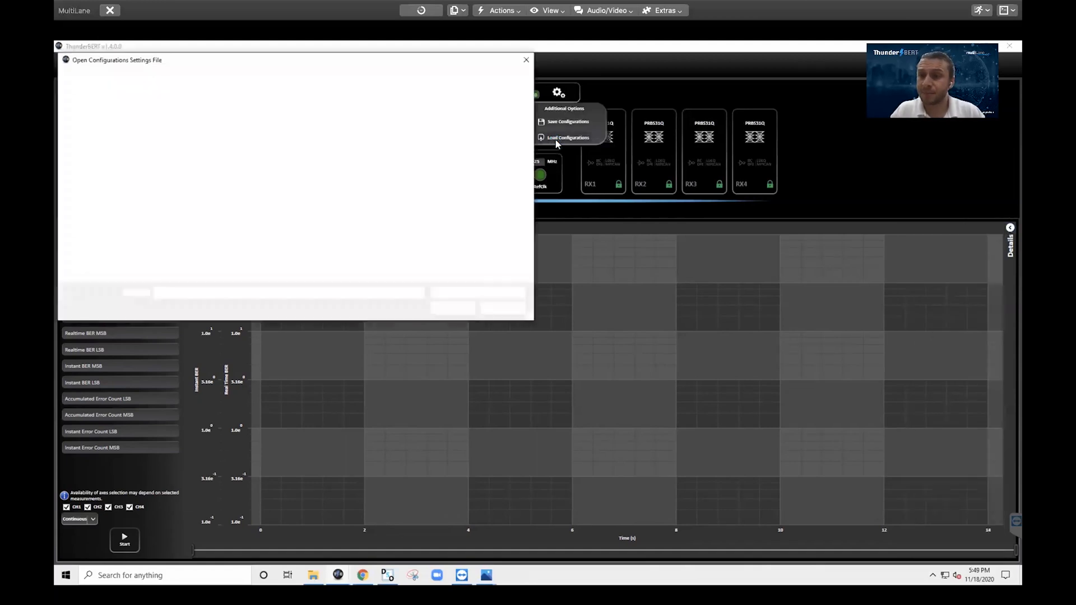
click(101, 179)
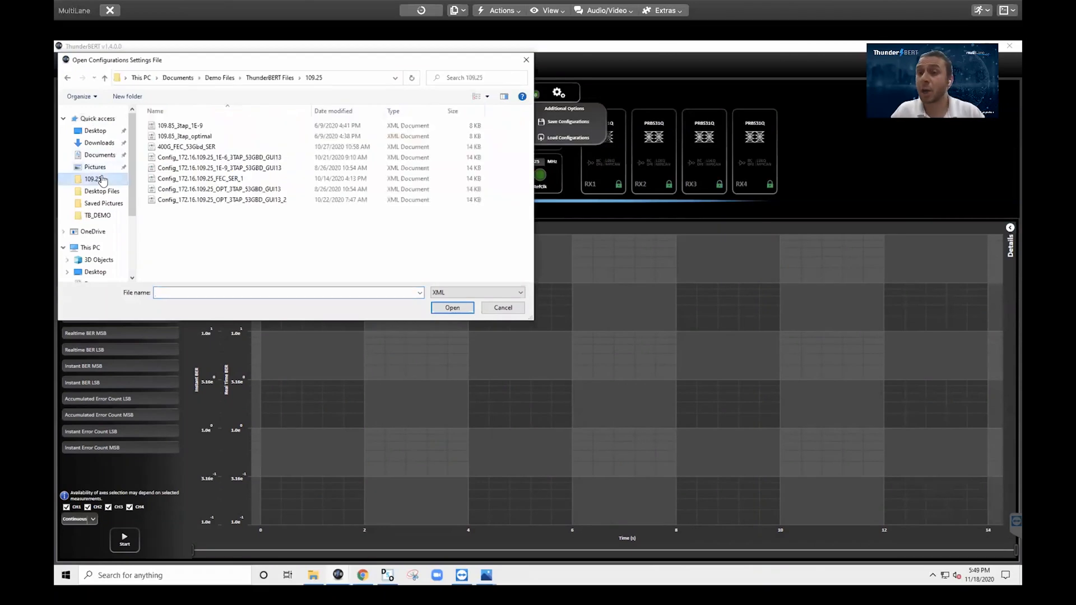
click(224, 160)
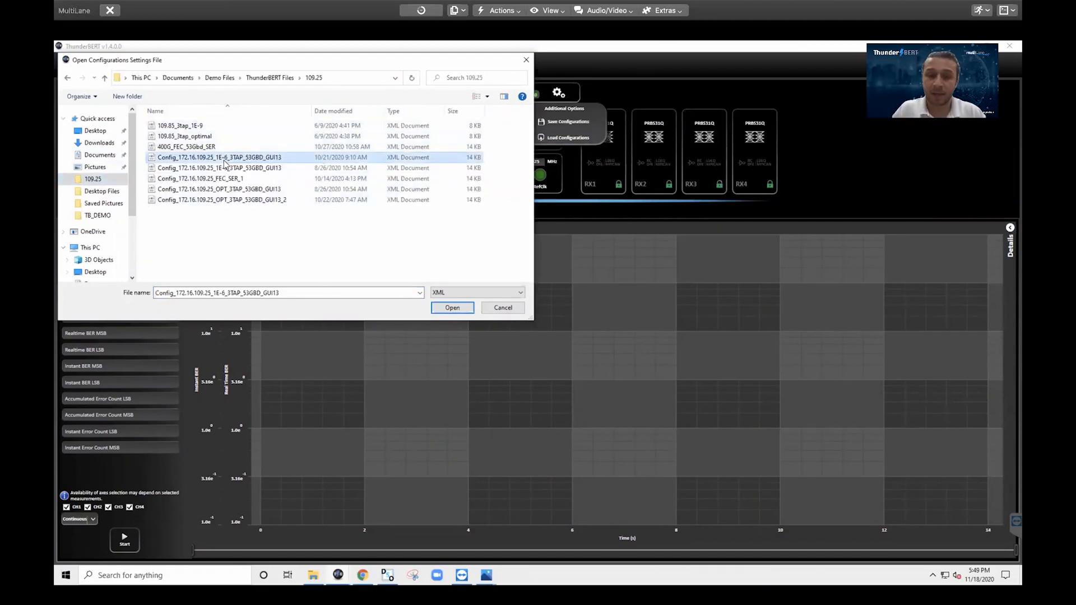
double_click(224, 163)
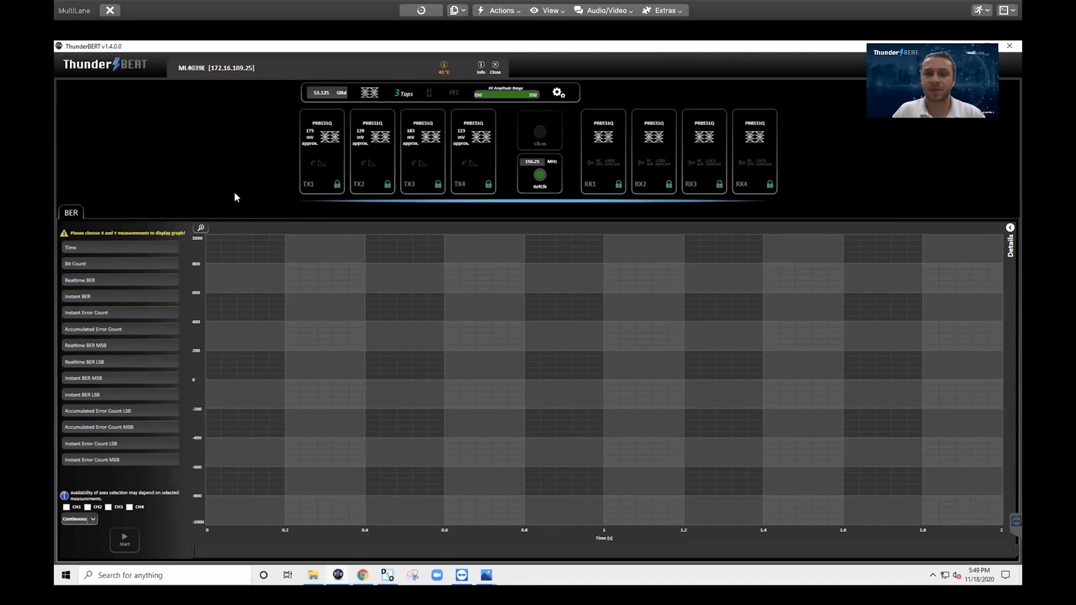
Set Time as the BER chart's X axis
click(335, 142)
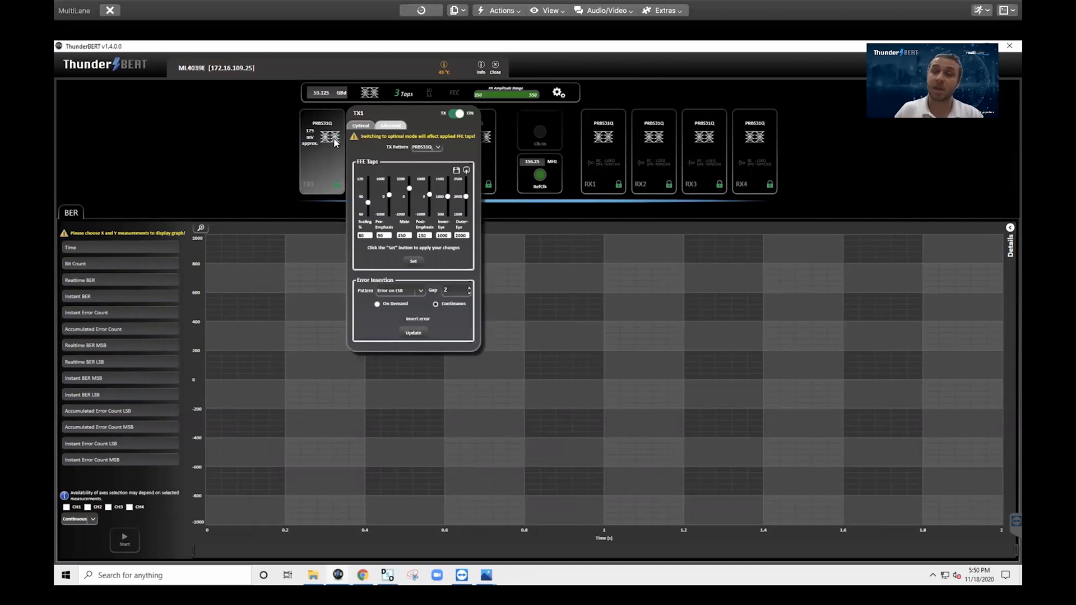
click(230, 173)
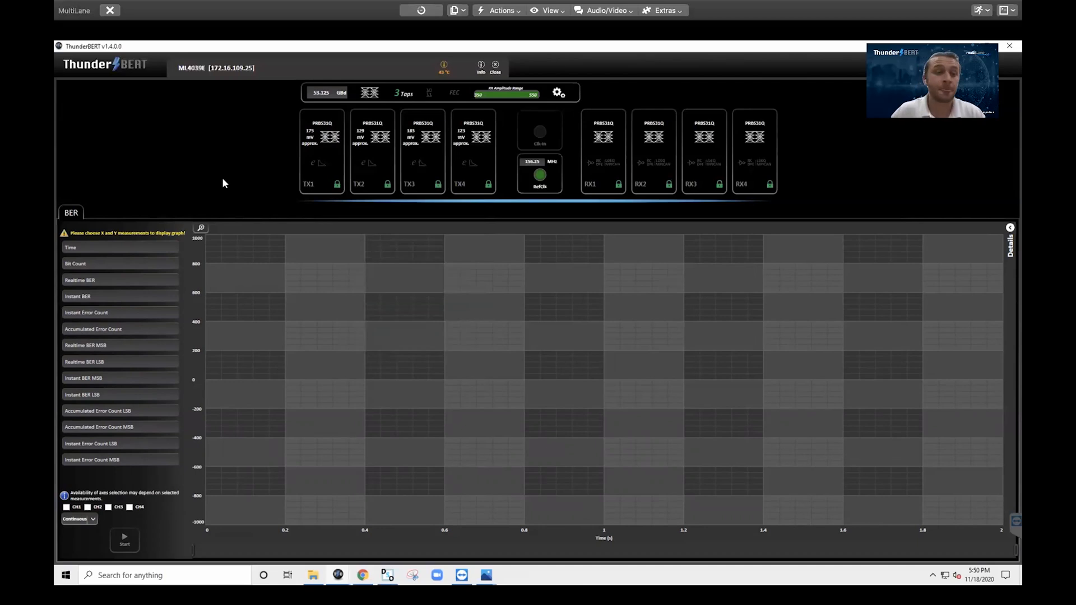
click(139, 243)
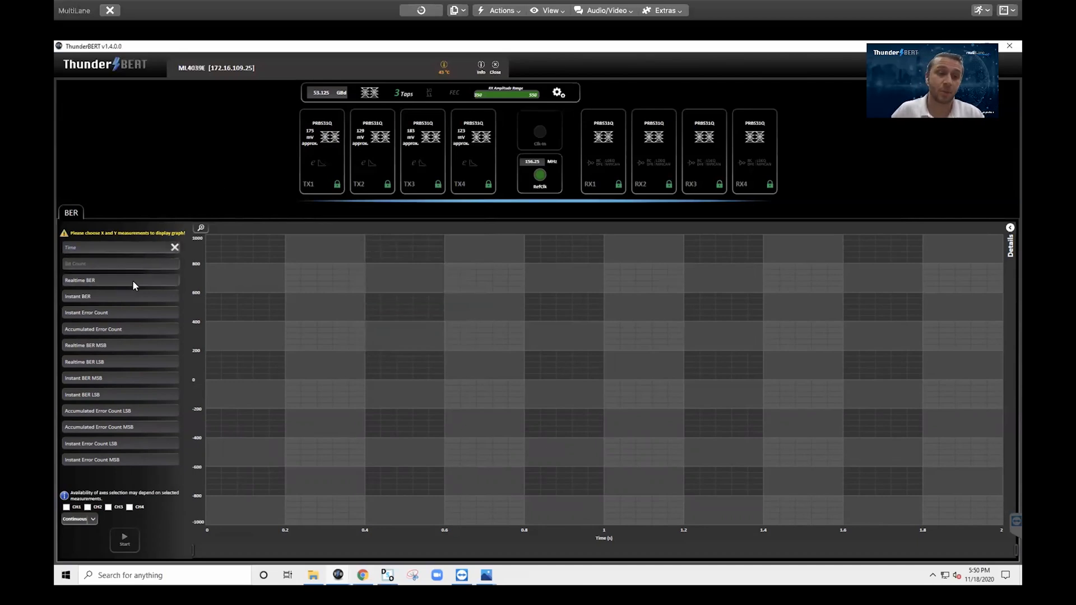
Plot RX1 SNR for CH1–CH4, about 20–21 dB each, then close the SNR view
click(609, 153)
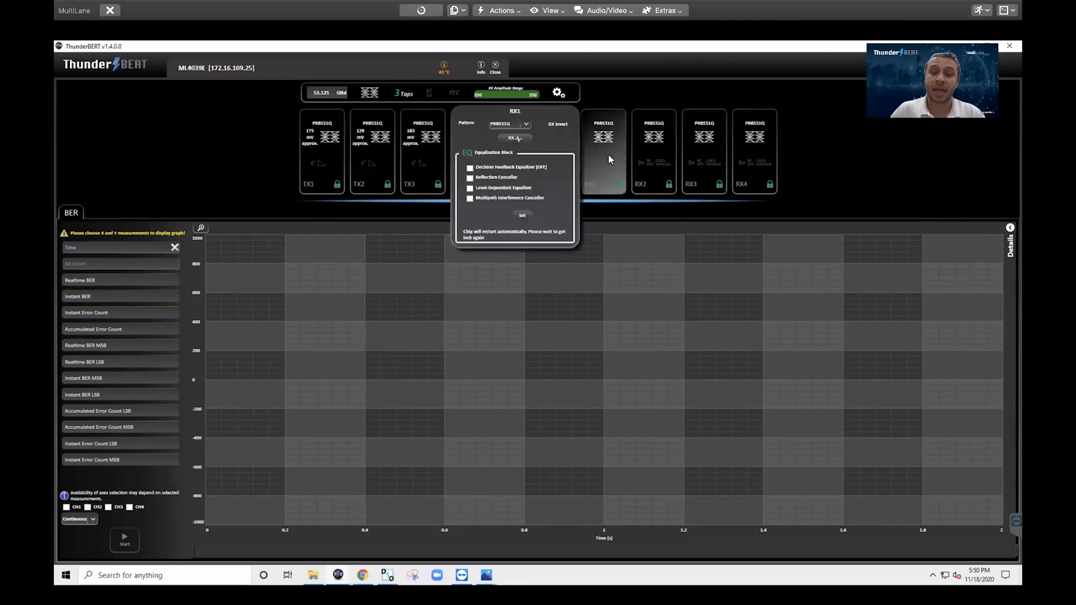
click(510, 138)
click(449, 102)
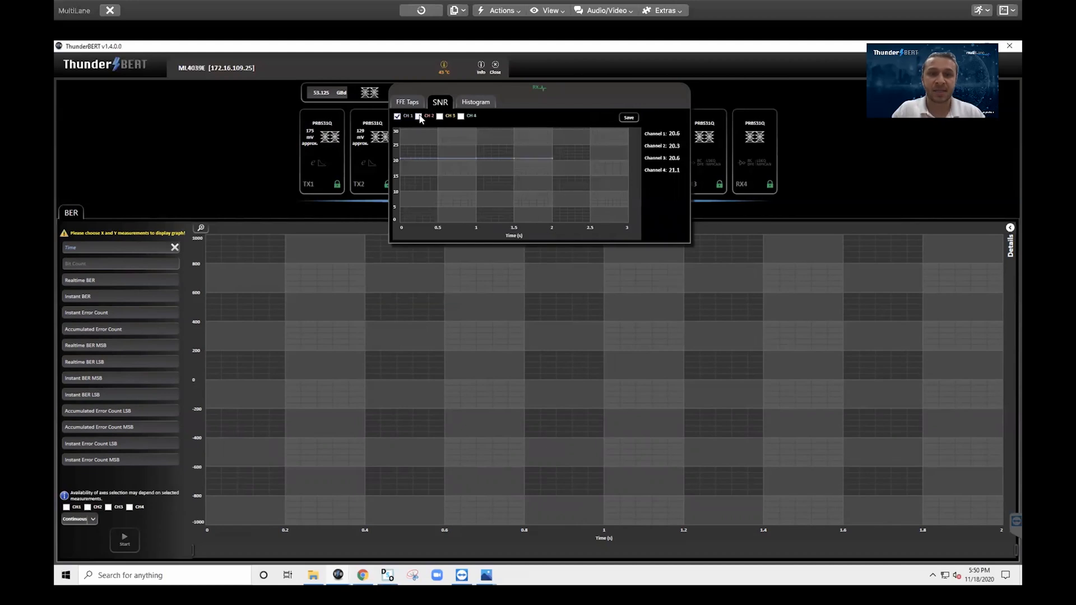
click(418, 117)
click(440, 117)
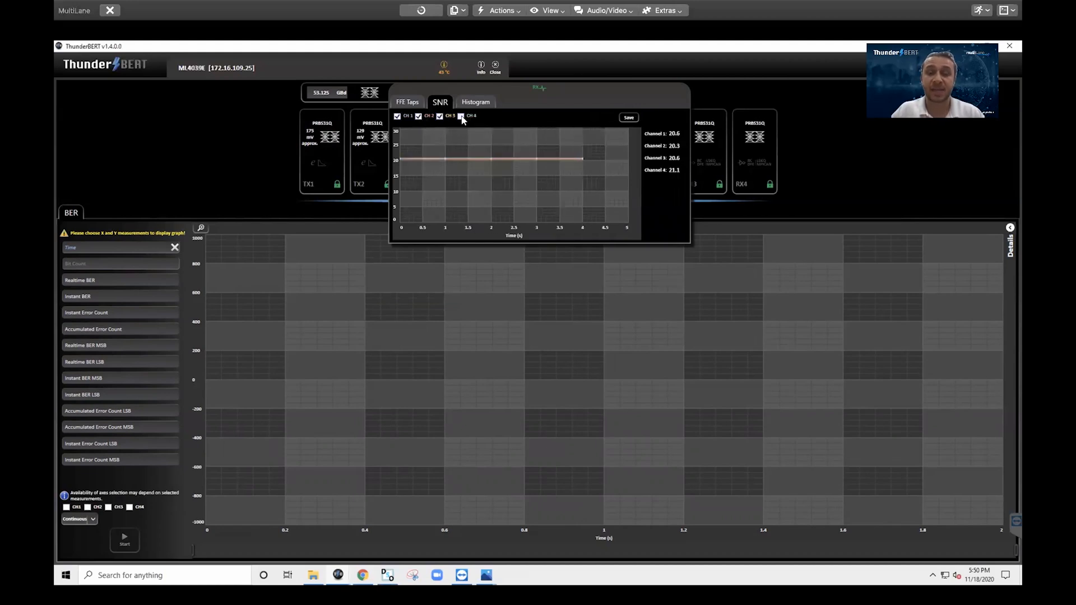
click(462, 117)
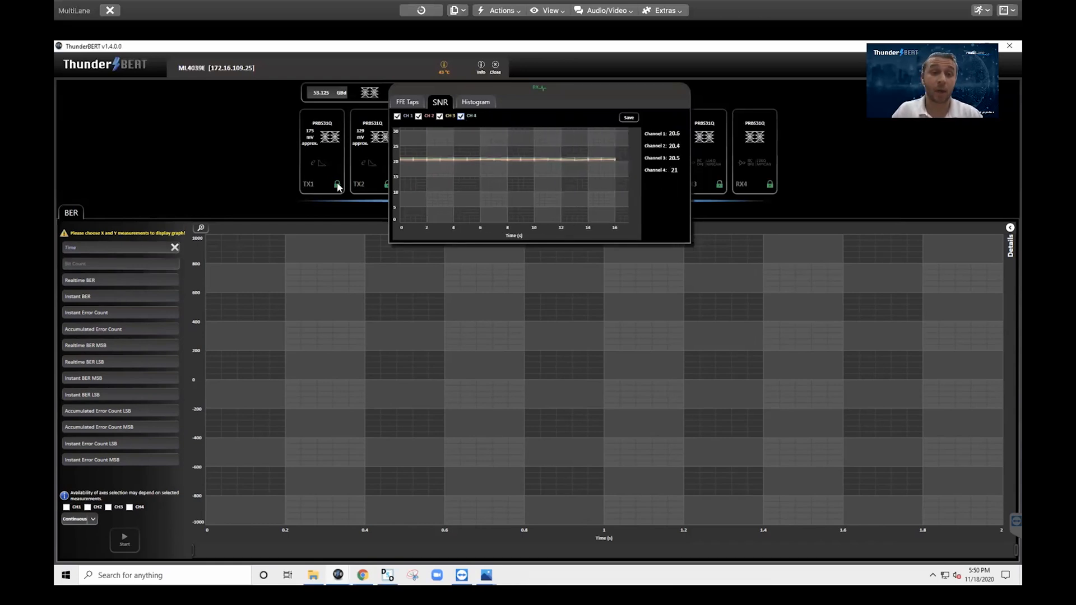
click(296, 222)
Plot Realtime BER, Instant BER, Instant Error Count and Accumulated Error Count on the Y axis
click(95, 282)
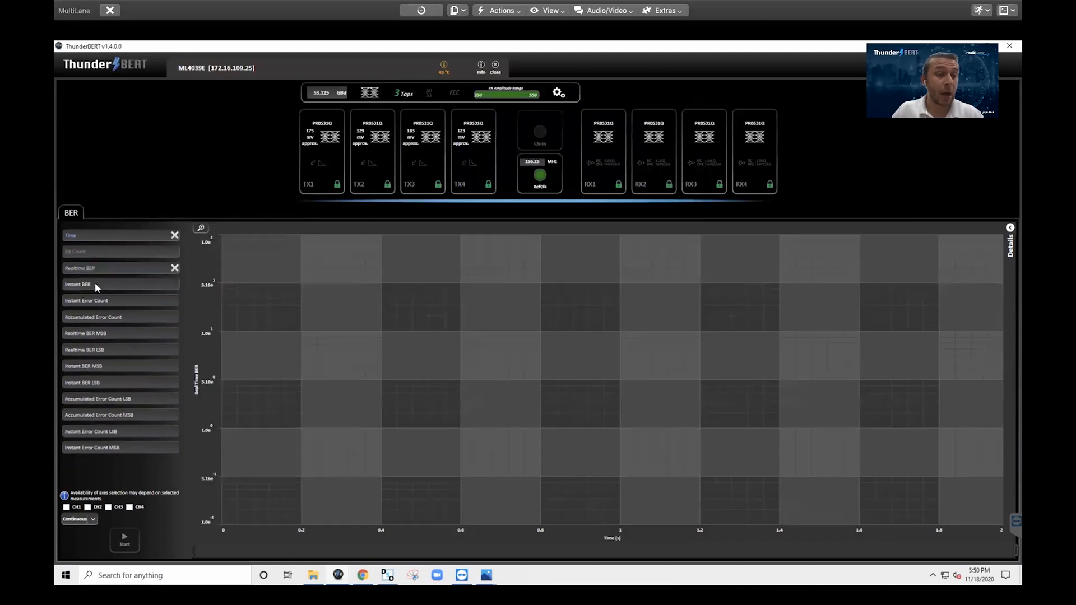
click(93, 284)
click(94, 300)
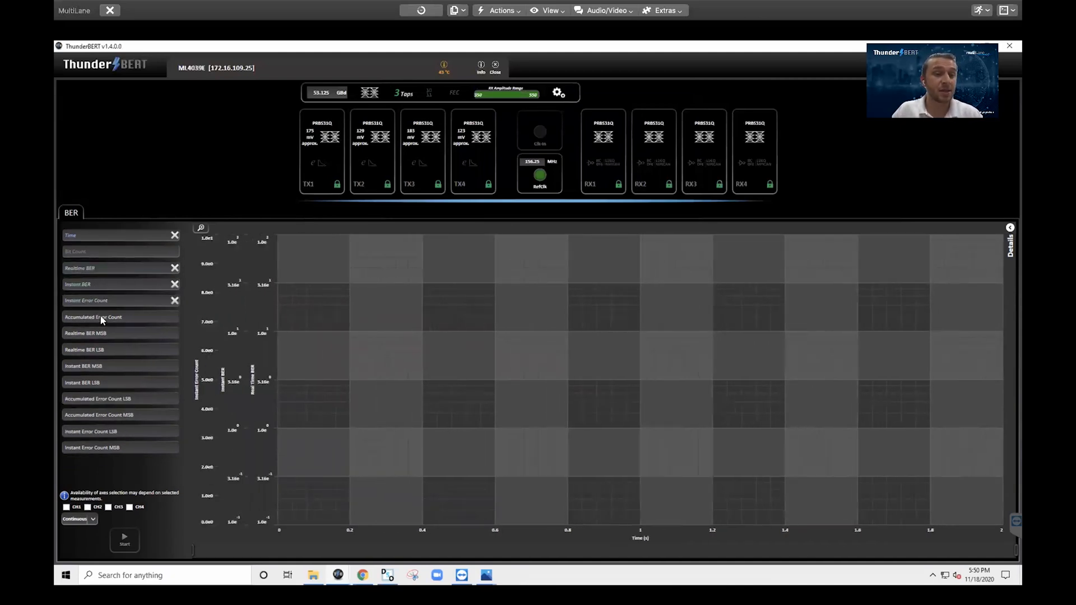
click(102, 320)
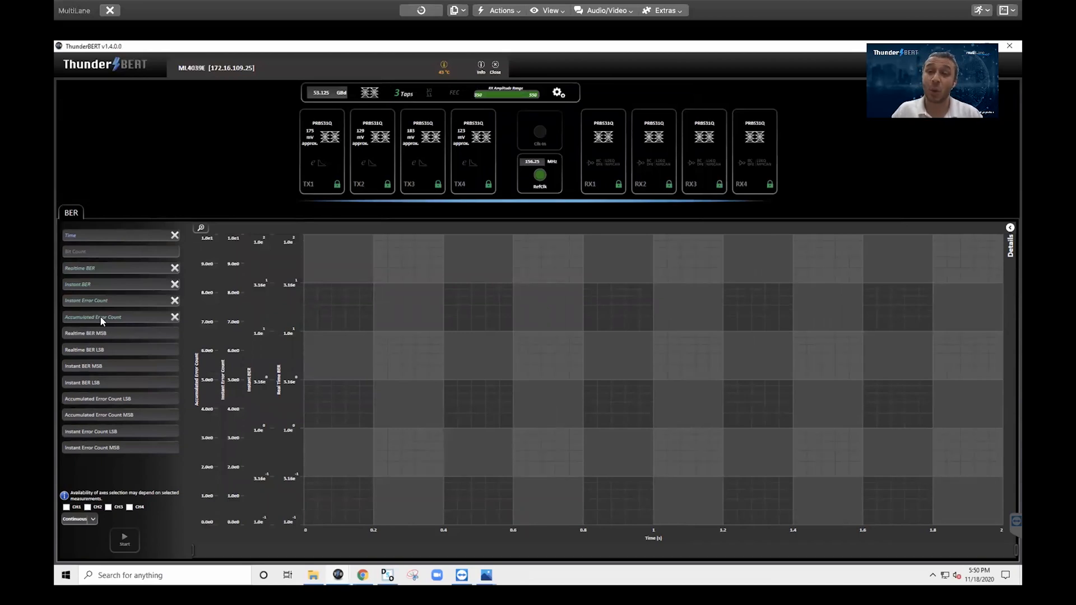
Include CH1–CH4 and start the BER measurement
click(78, 507)
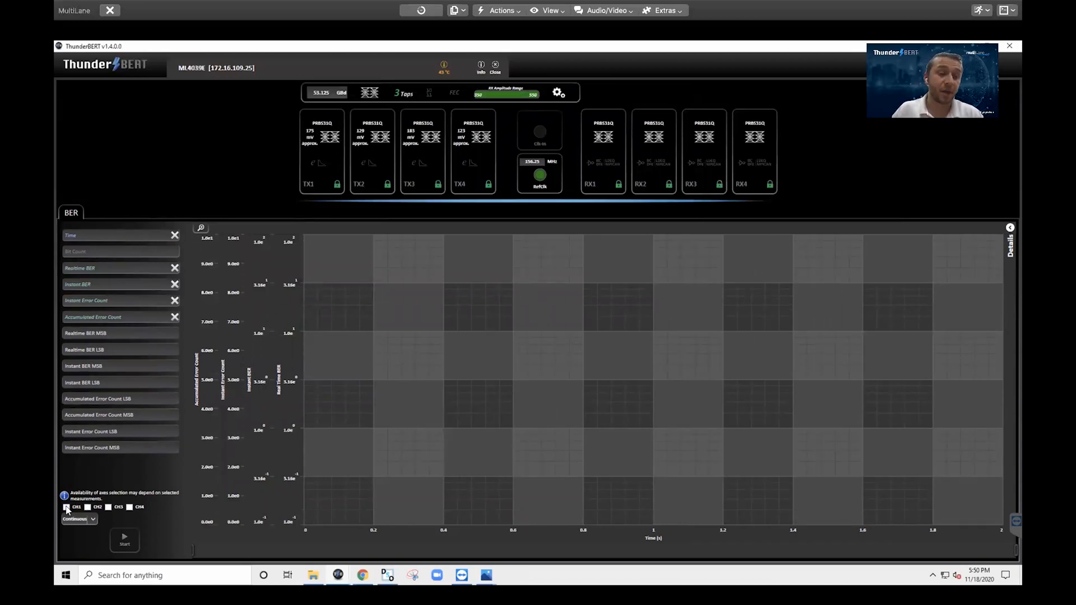
click(88, 508)
click(109, 508)
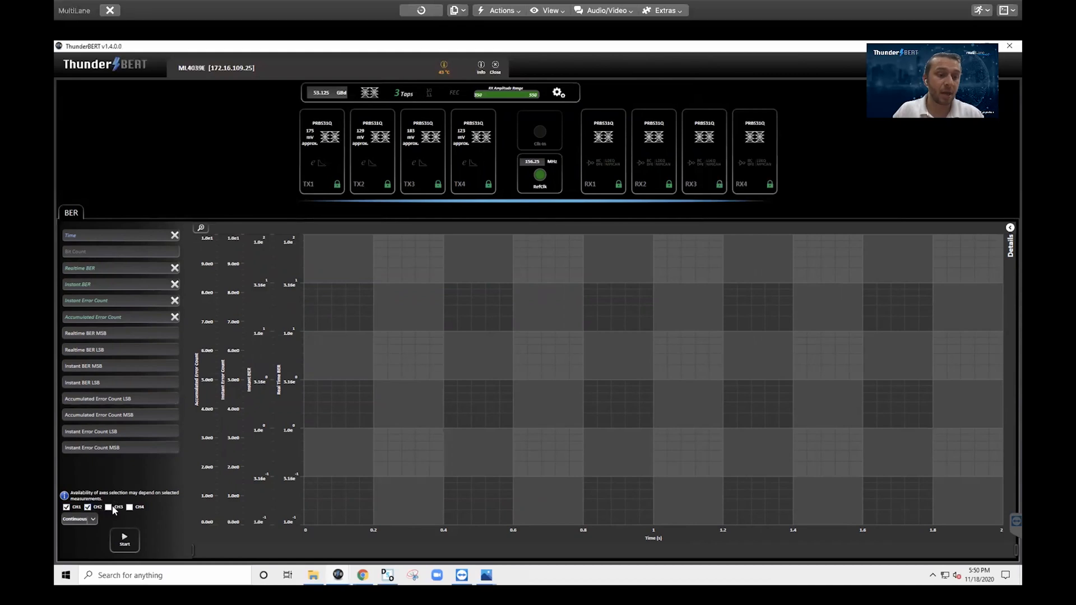
click(129, 508)
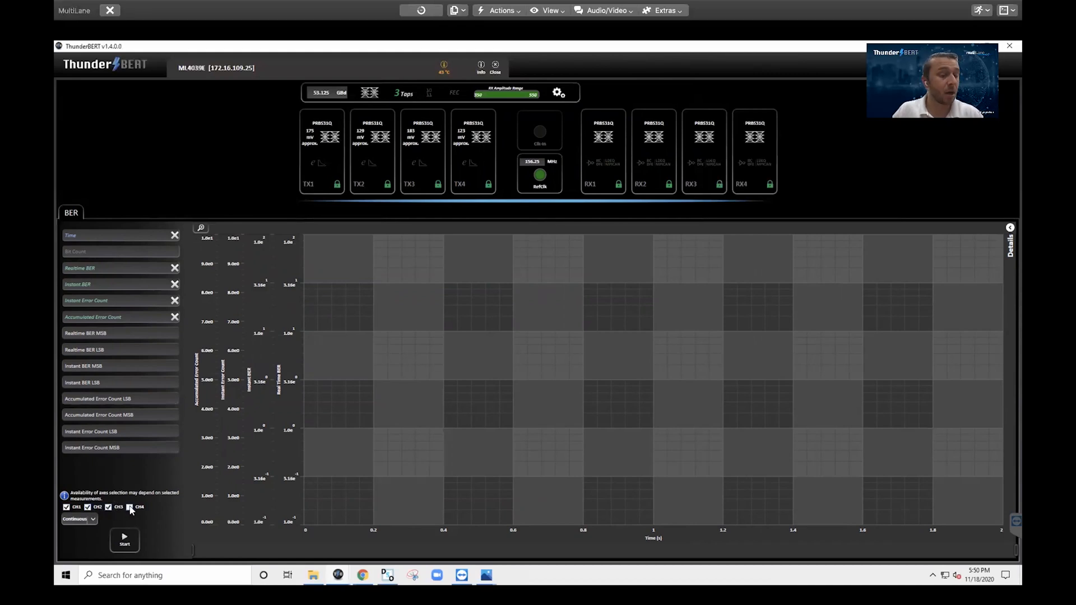
click(130, 535)
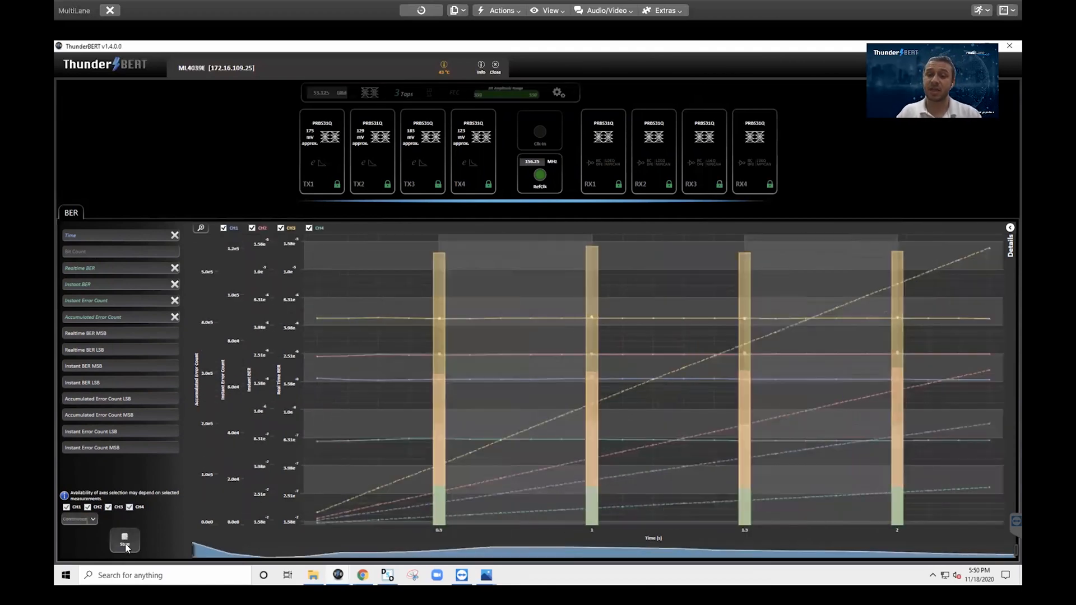
Open the Details readout filtered to only Realtime BER and Instant BER
click(1009, 229)
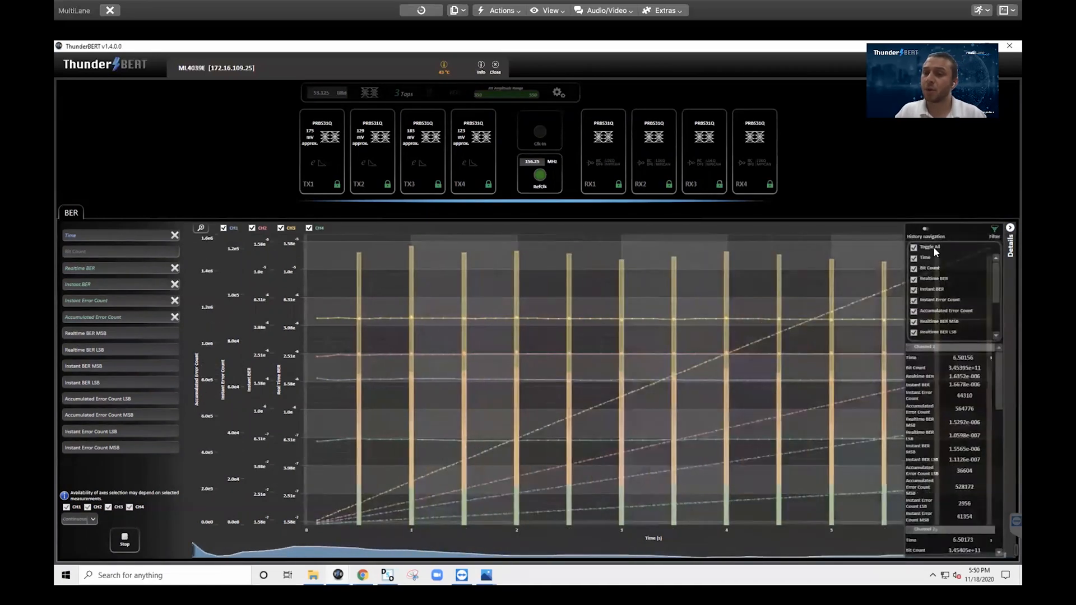
click(914, 247)
click(914, 278)
click(914, 289)
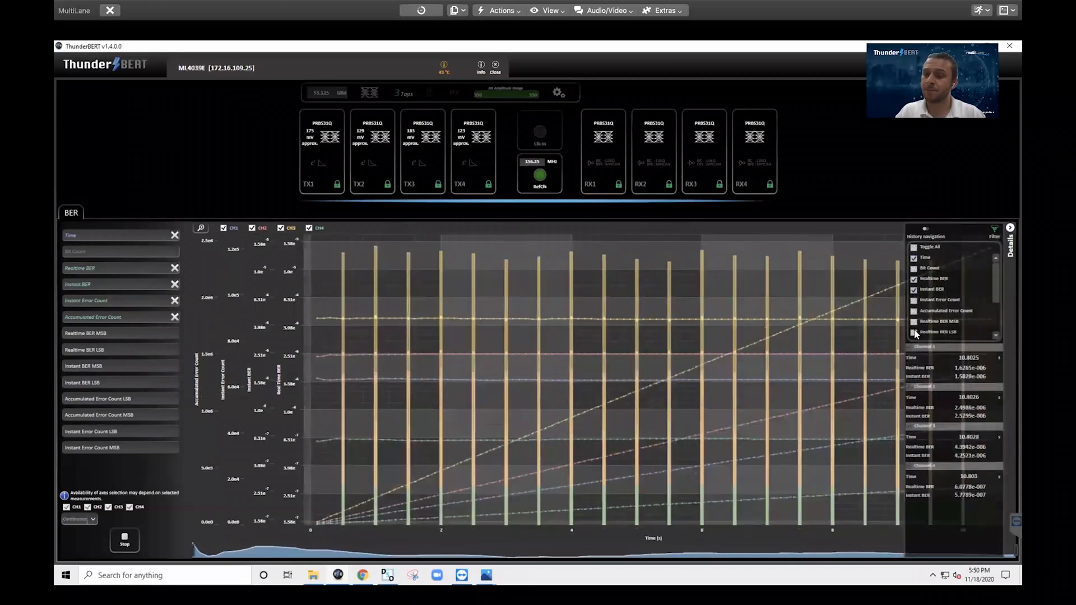
Collapse Channels 2–4, close the filter list, and remove Instant Error Count from the chart
click(909, 387)
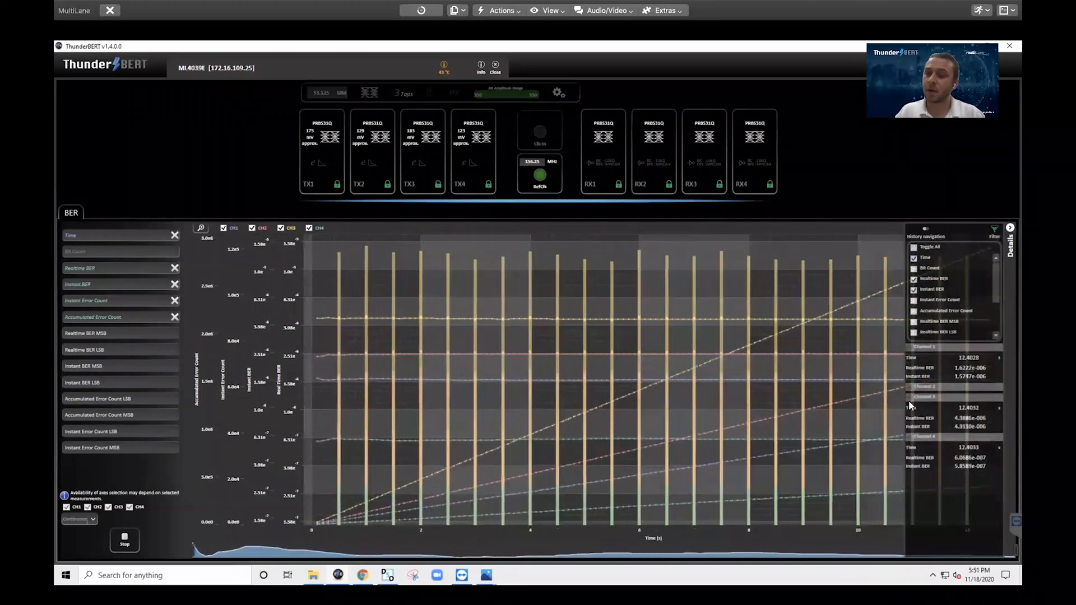
click(907, 398)
click(909, 409)
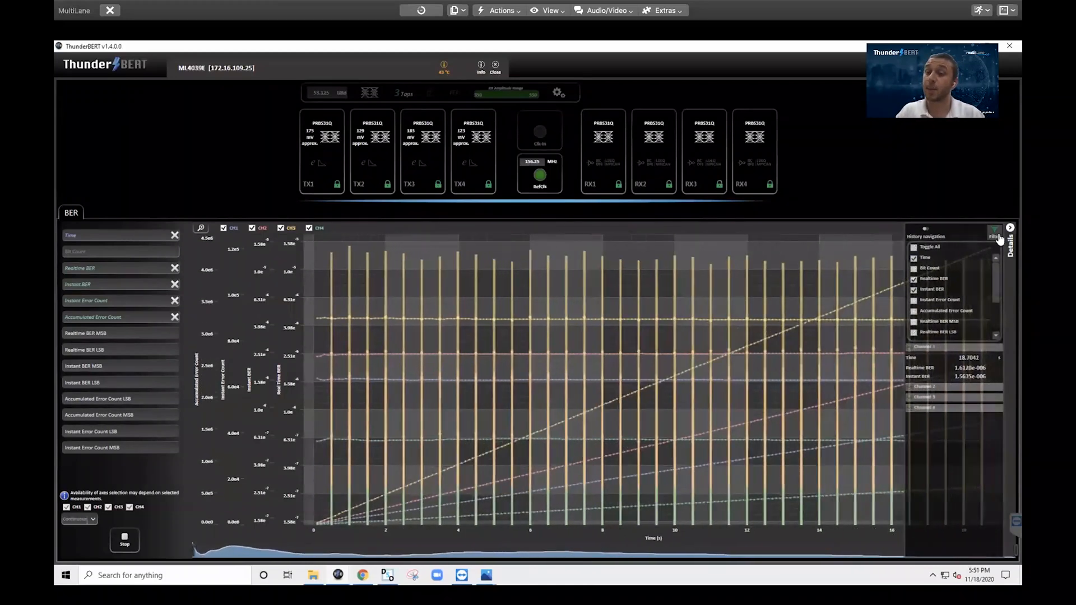
click(1000, 238)
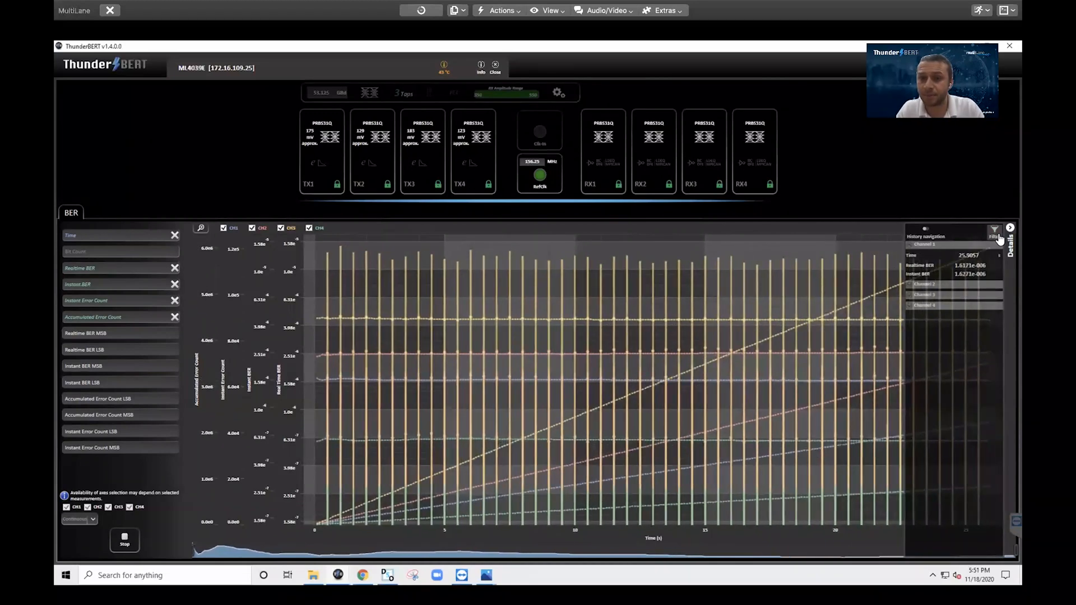
click(174, 301)
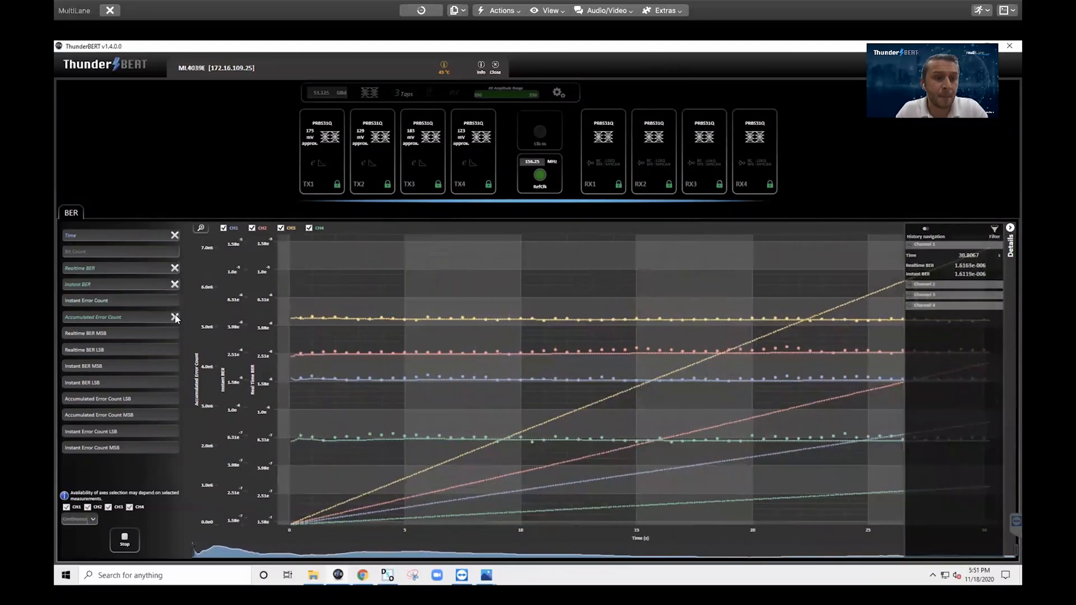
Drop Accumulated Error Count from the Y-axis list, leaving Realtime BER and Instant BER
click(174, 317)
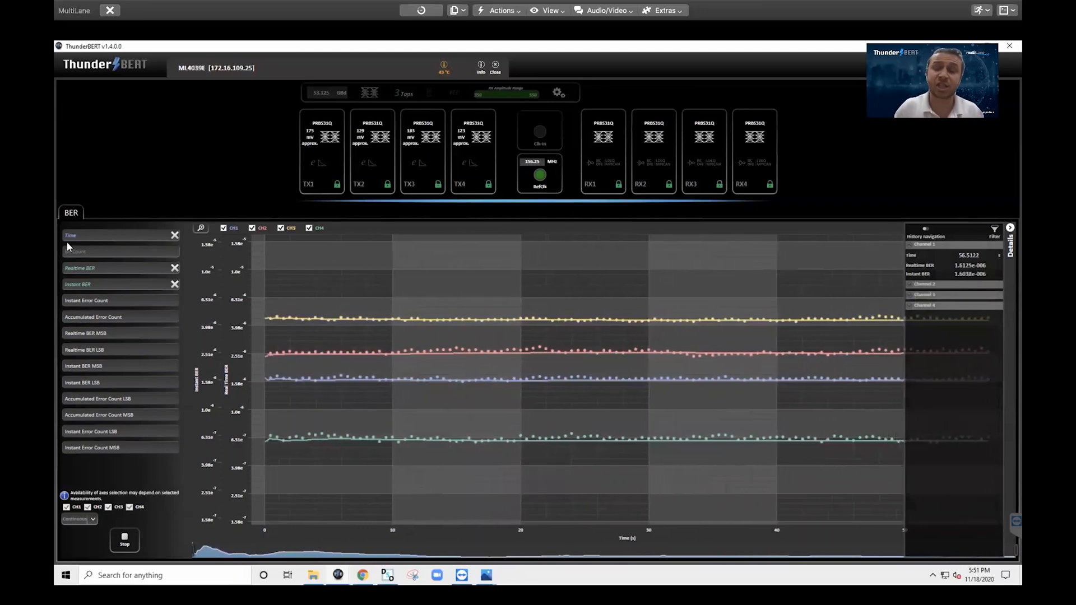
Insert errors on TX1, raising Channel 1 BER to about 5.2e-003 instant
click(307, 170)
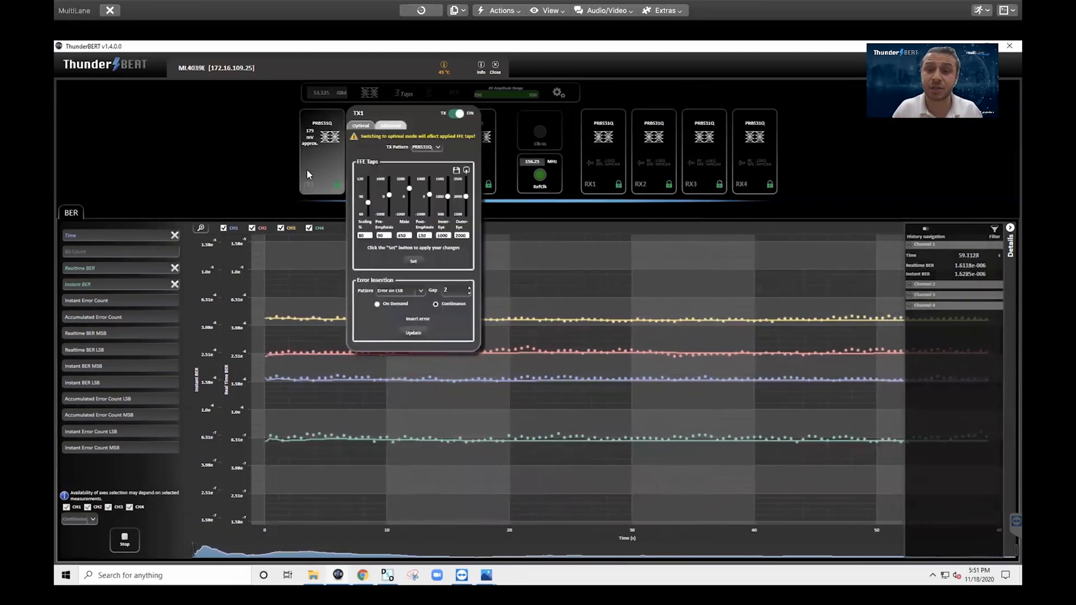
click(407, 319)
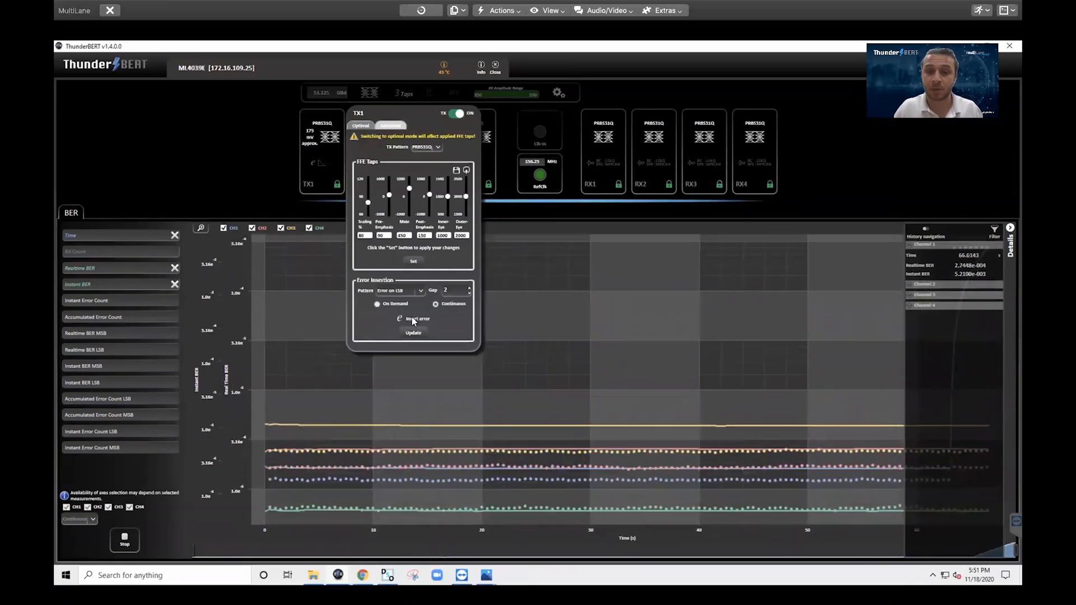
click(570, 300)
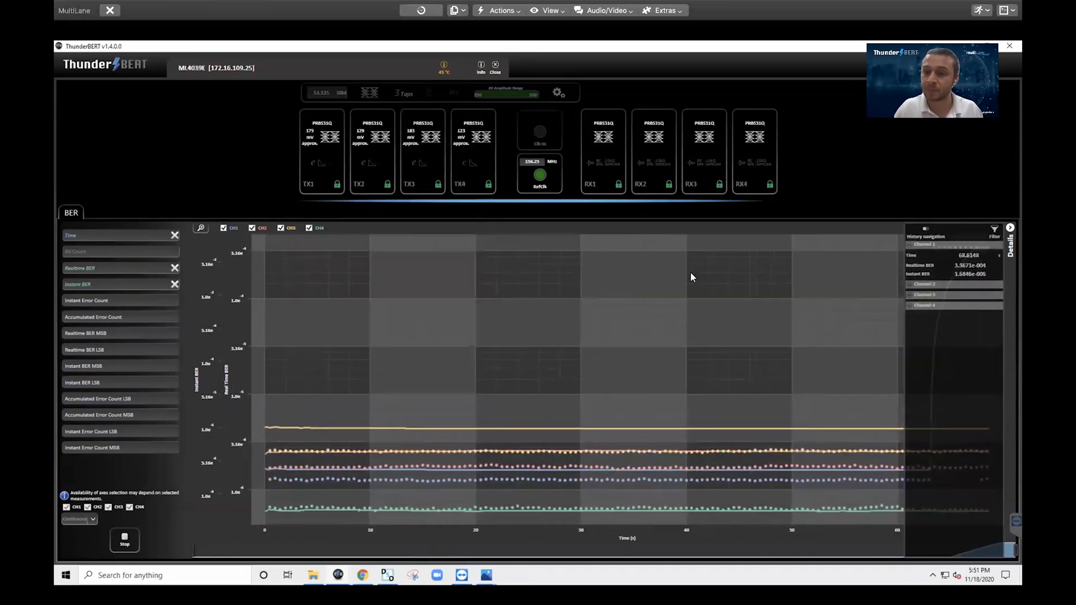
click(1010, 228)
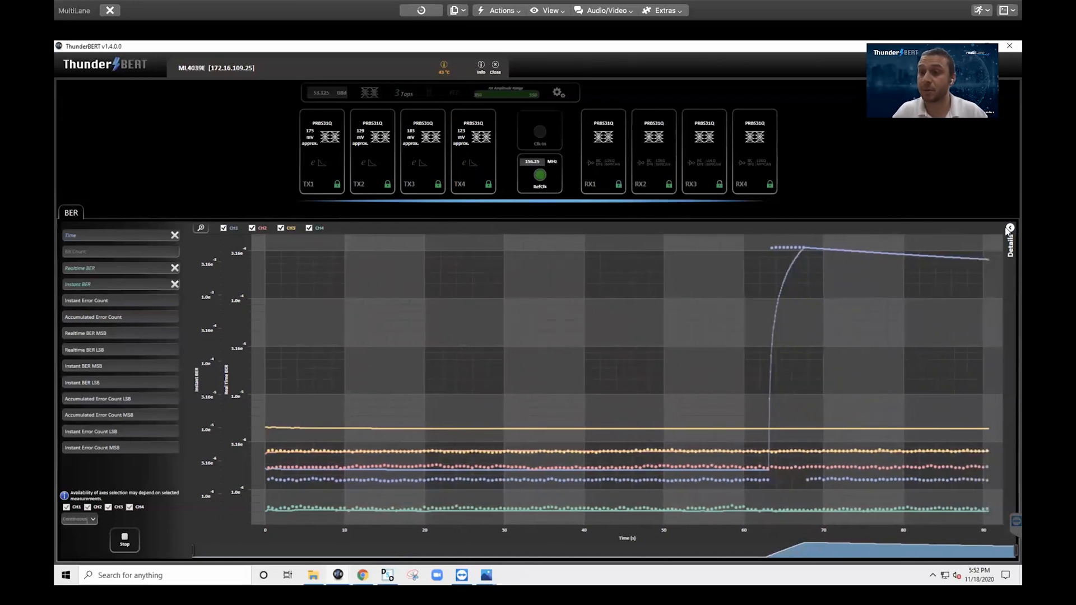
click(1009, 228)
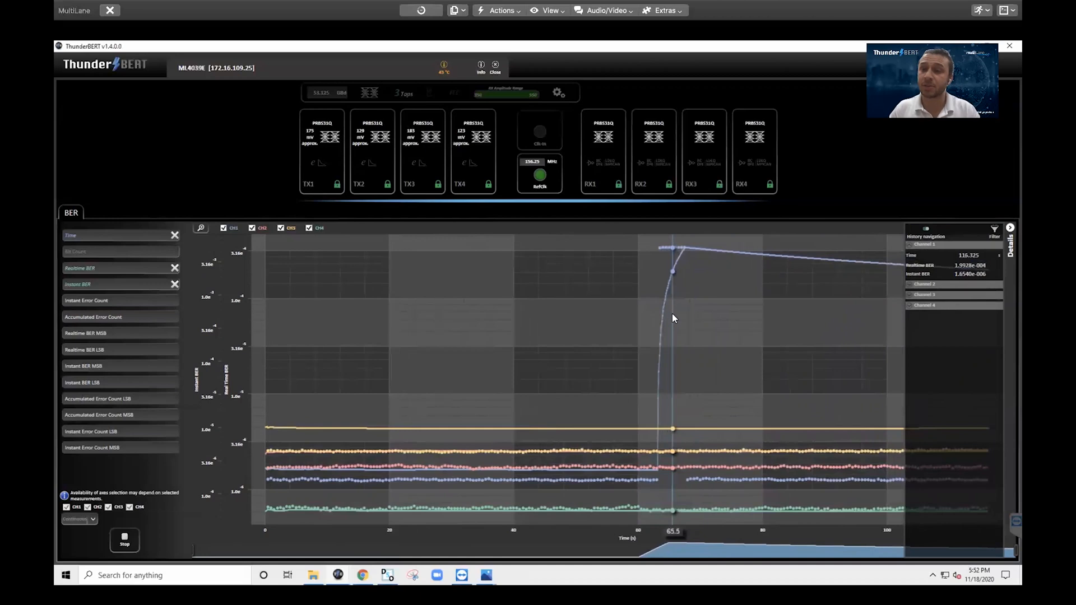
Pin a time marker, zoom the chart to about 55–69 s, and show only CH1
click(638, 325)
drag(596, 242, 688, 550)
click(251, 228)
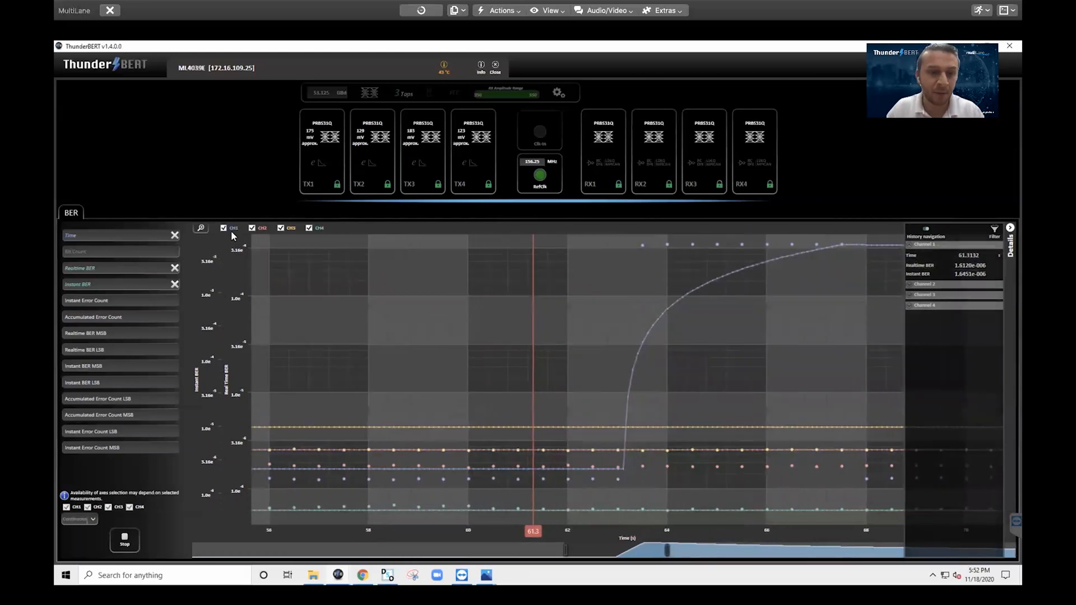
click(280, 229)
click(309, 228)
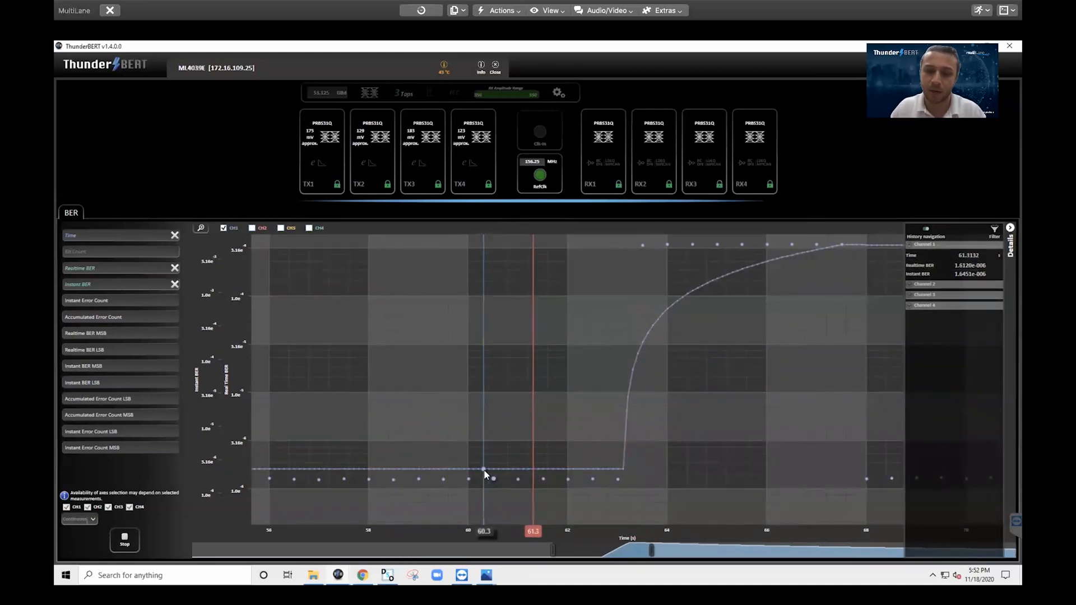
Move the time marker to about 63.1 s, where the error burst begins
drag(533, 531, 617, 517)
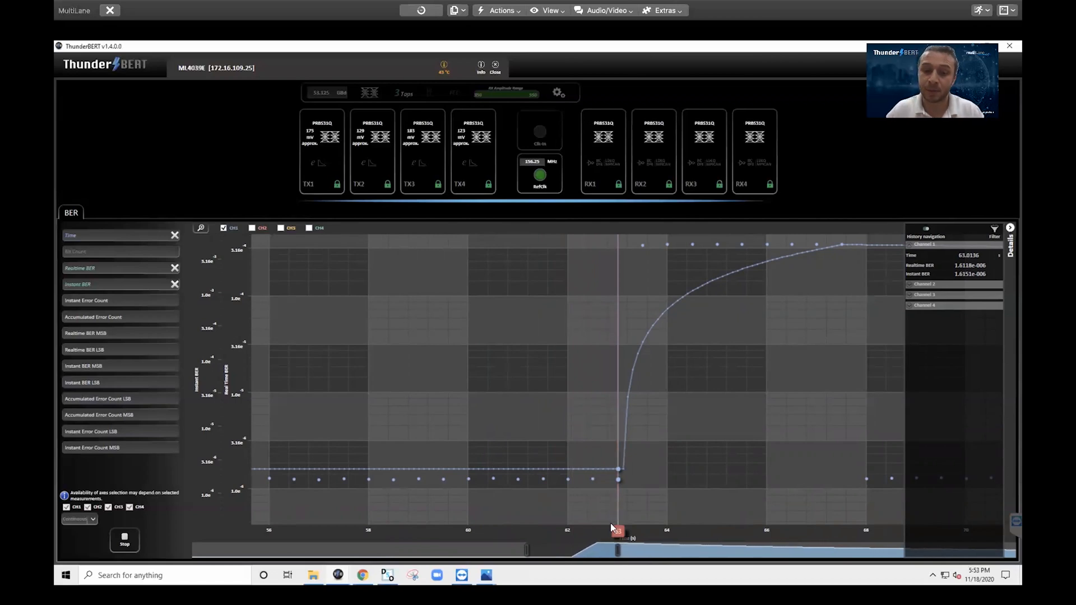
drag(621, 528, 624, 532)
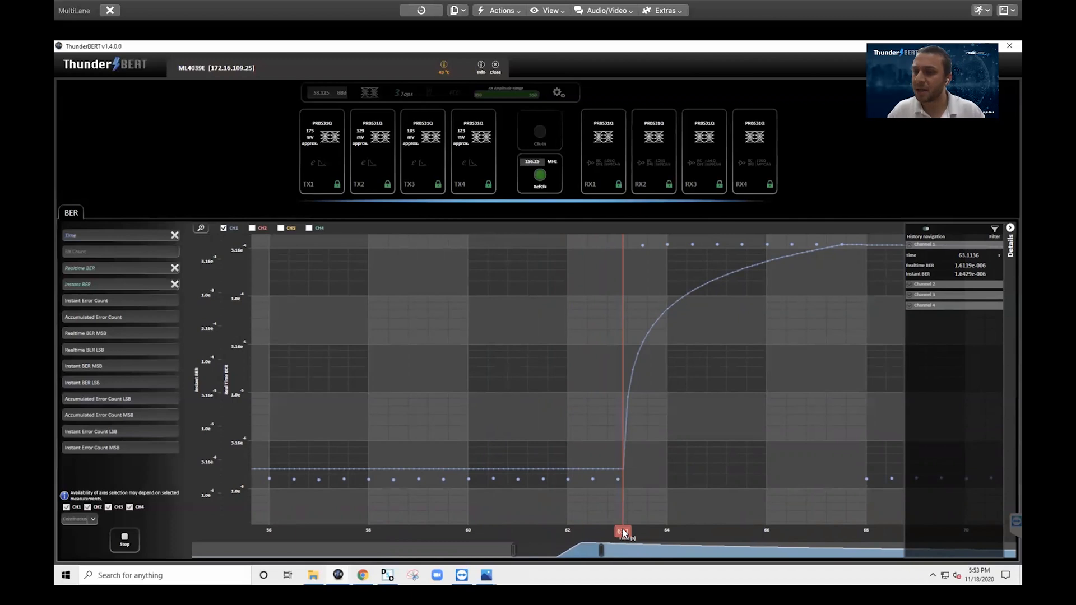
drag(623, 530, 629, 530)
Step the time marker through 63.2, 63.5 and 65 s across the instant BER jump
click(627, 533)
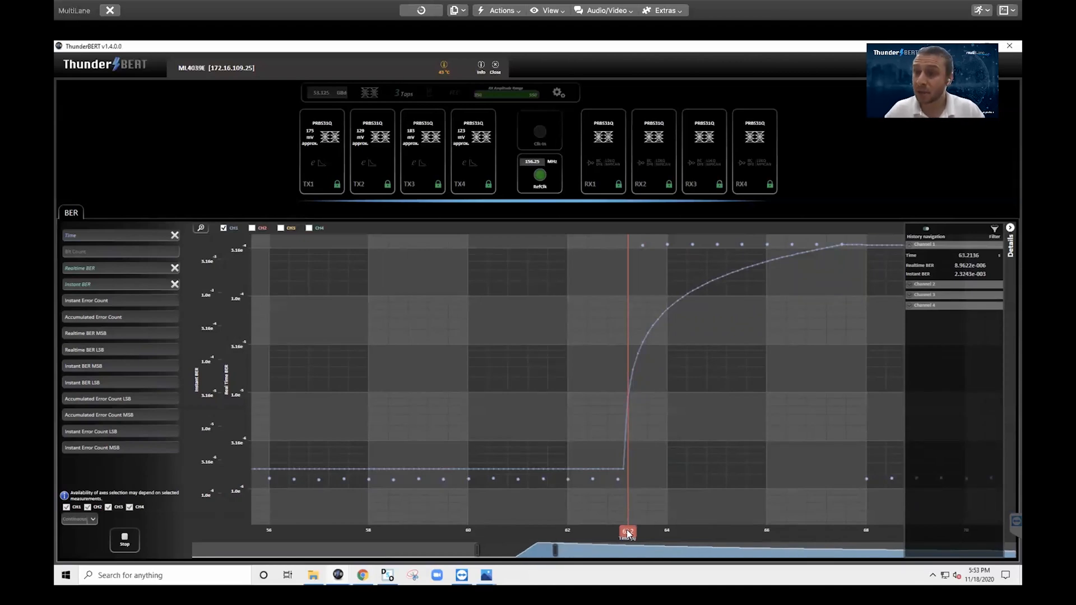
drag(628, 533, 709, 513)
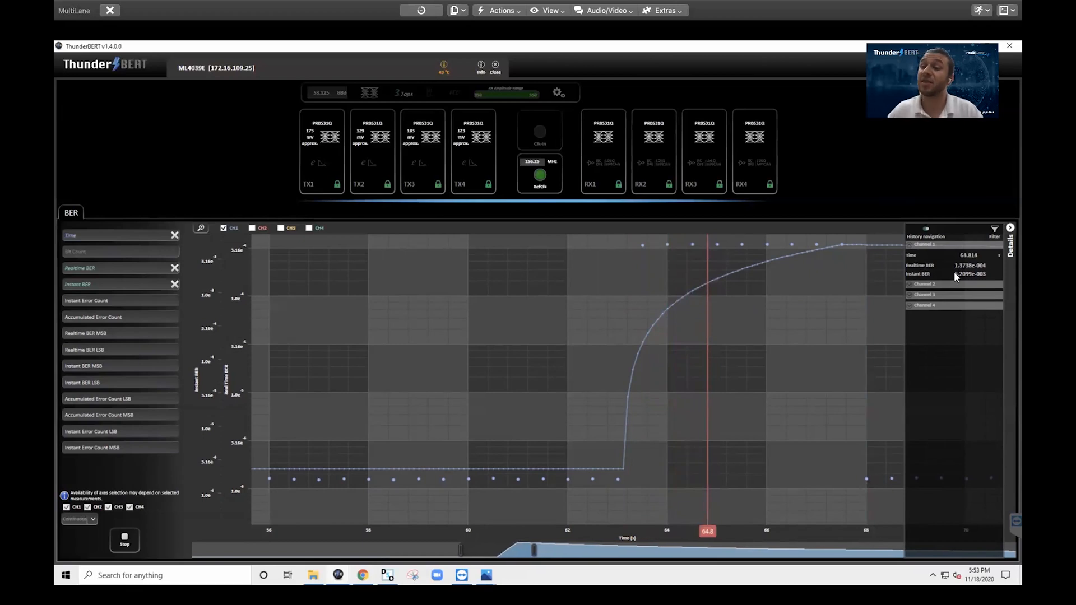
drag(707, 521, 860, 483)
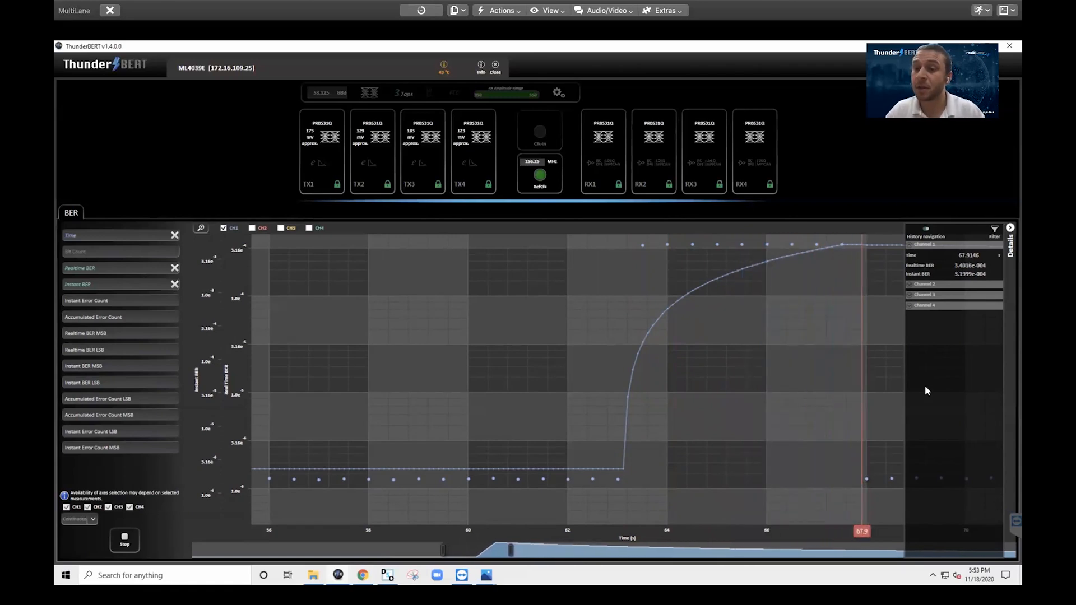
Mark 68.4 s, return the readout to live values, then hide the details panel
click(890, 384)
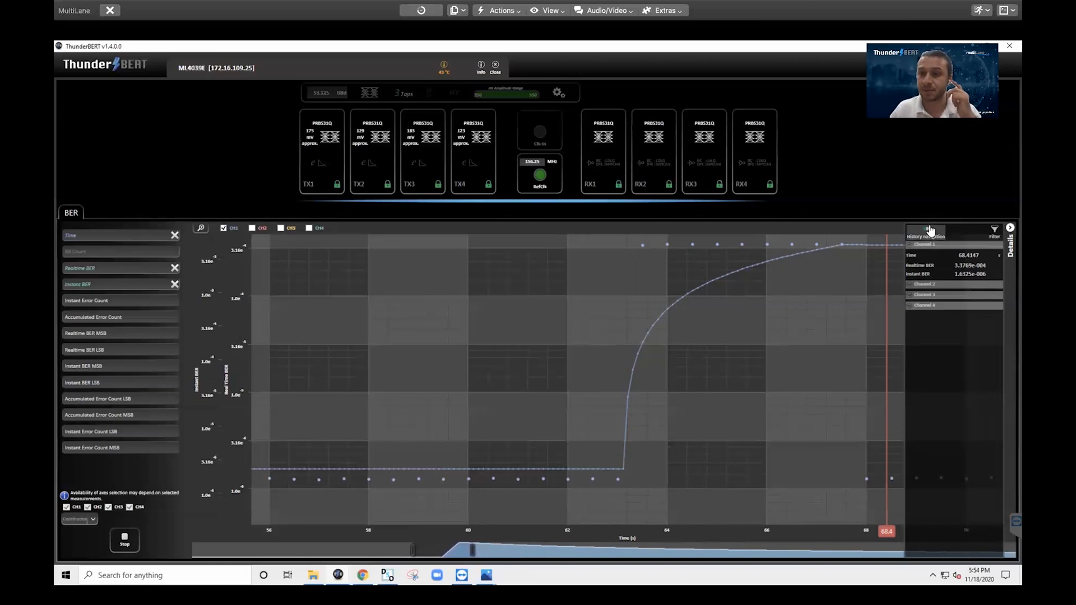
click(928, 229)
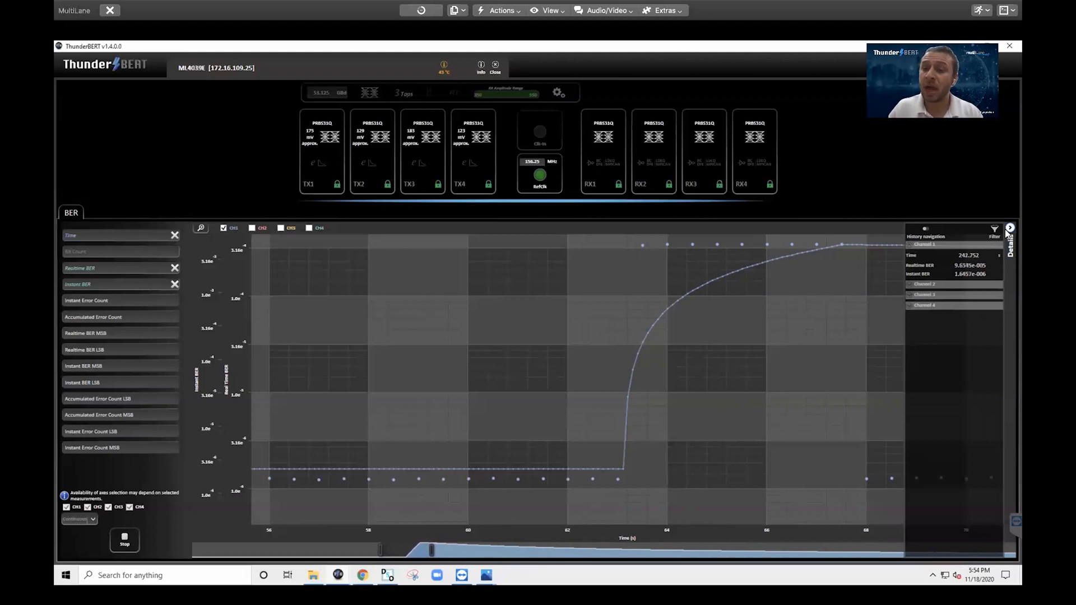
click(1007, 233)
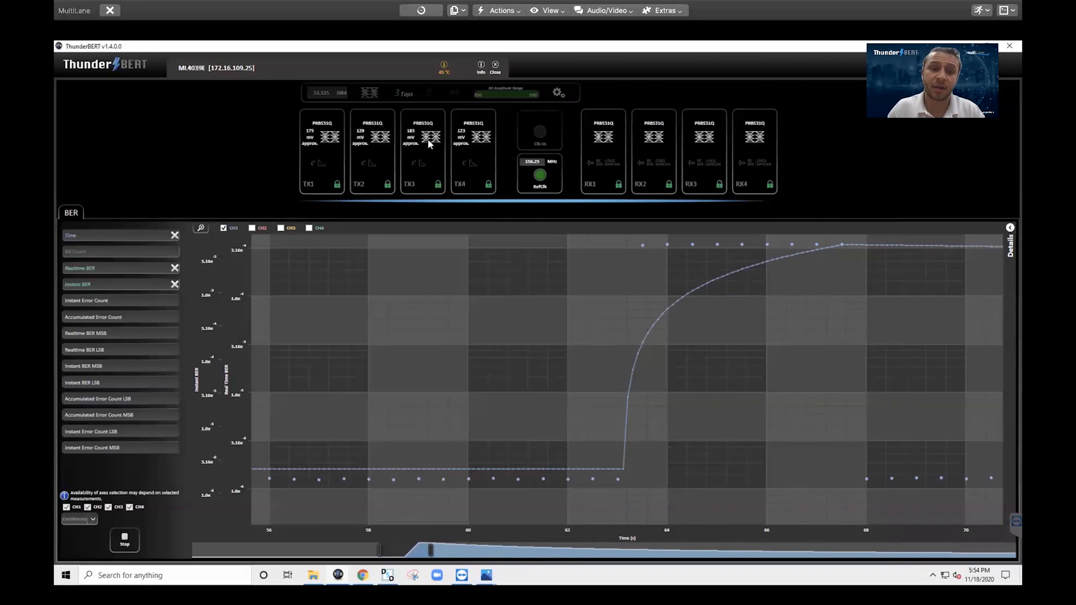
Stop the BER run and apply 400G Line KP4 as the FEC mode
click(124, 539)
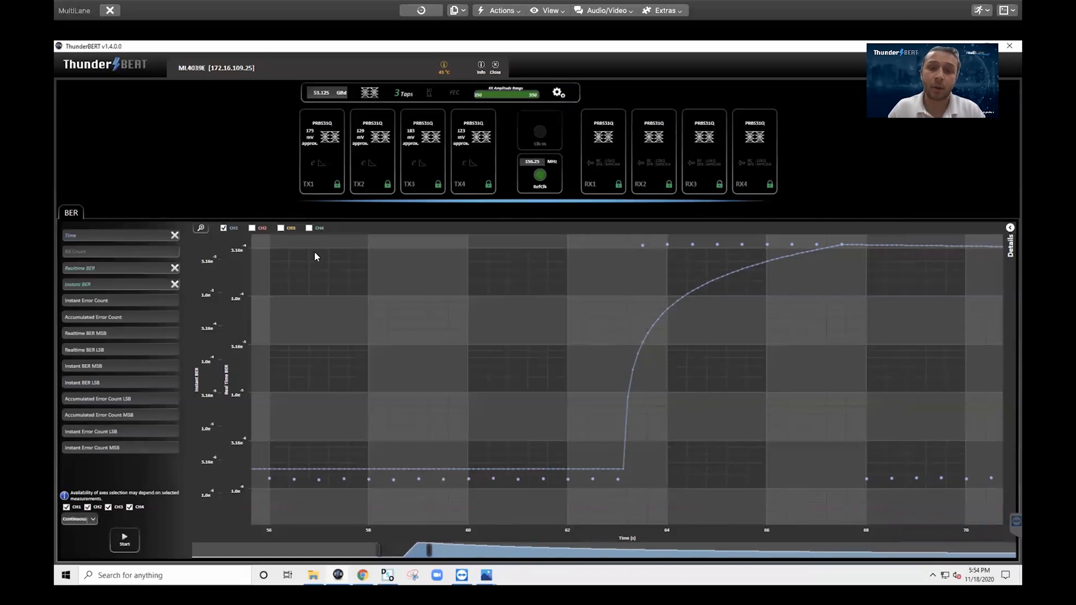
click(451, 94)
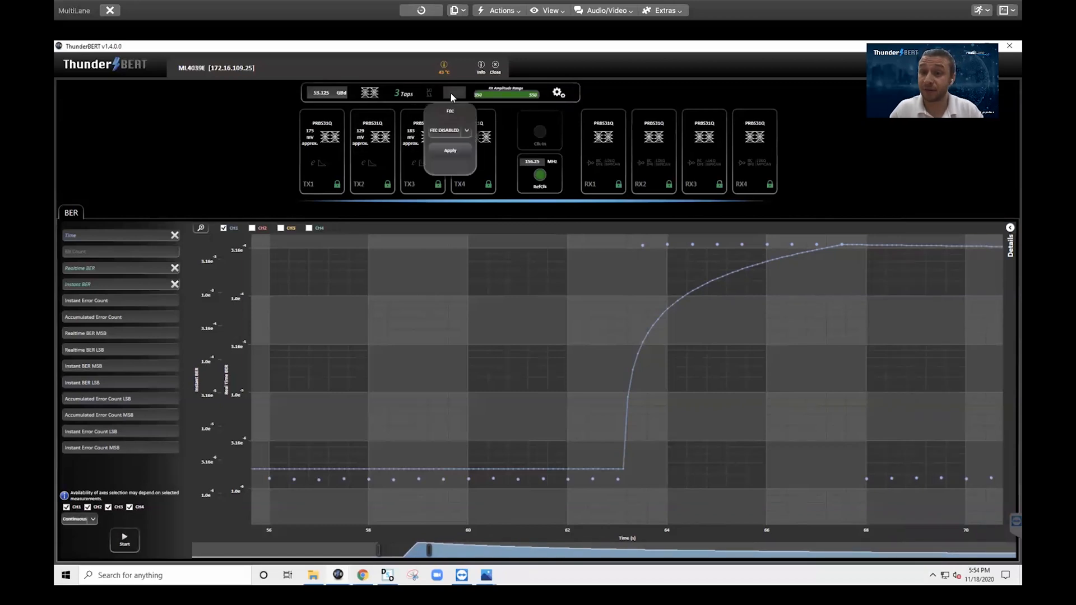
click(466, 130)
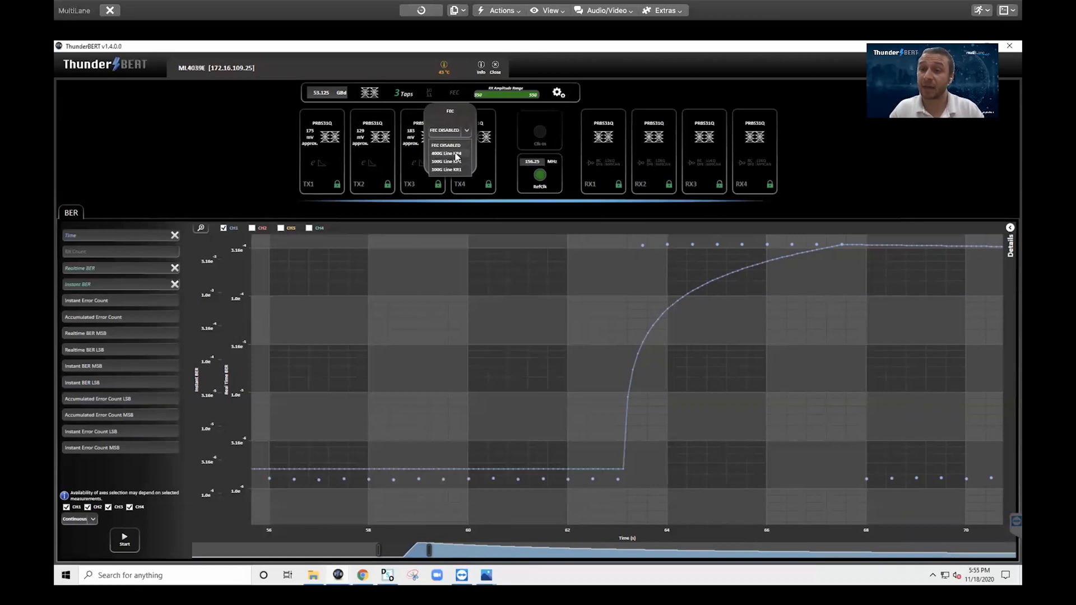
click(456, 155)
click(456, 152)
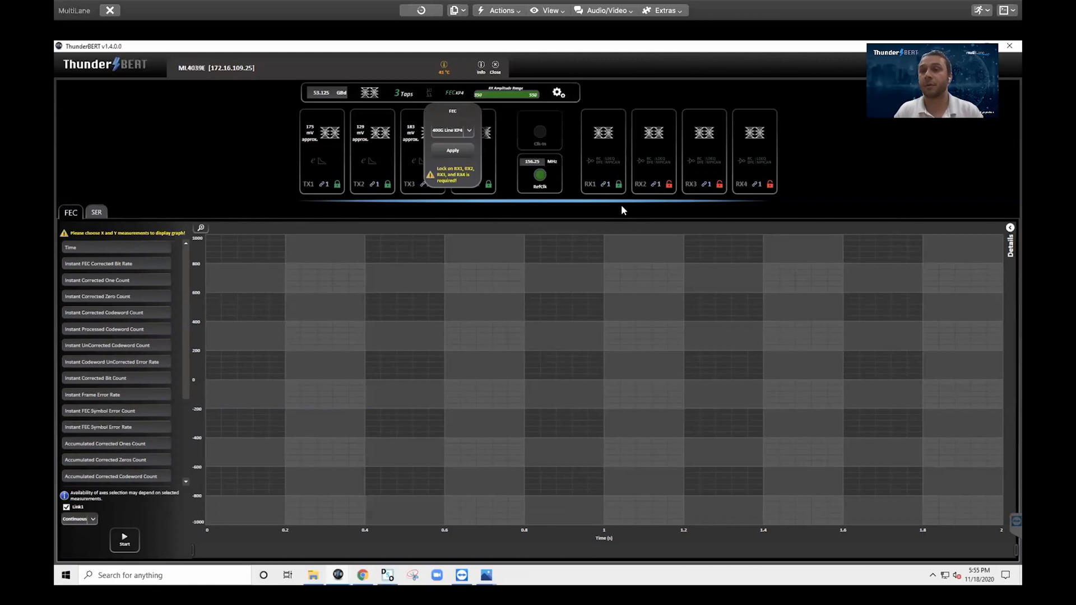
Plot Instant and Accumulated Corrected Codeword Count against Time and start the FEC measurement
click(274, 226)
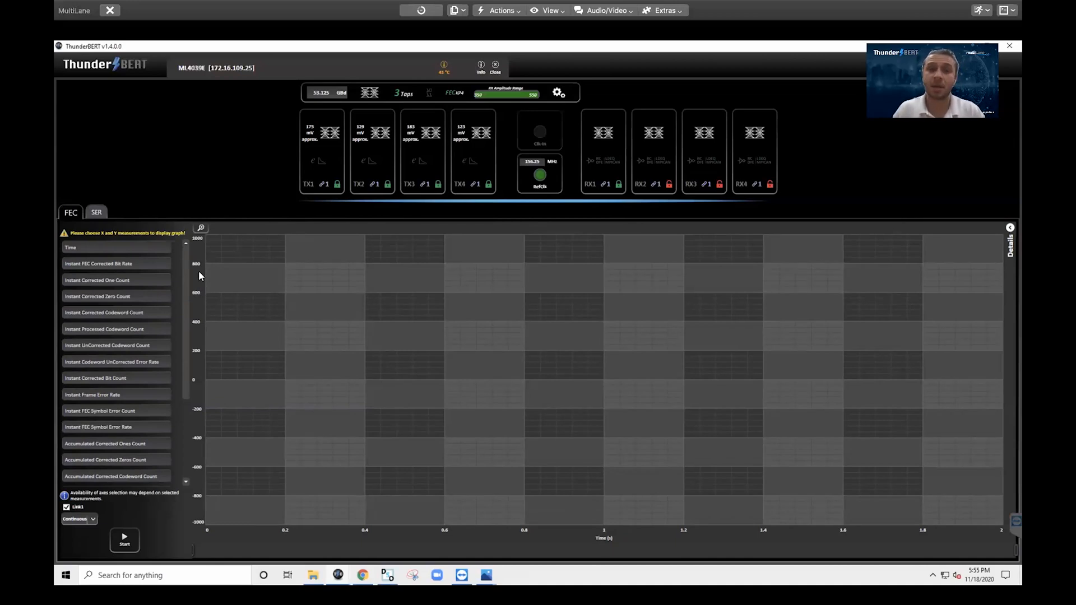
click(79, 248)
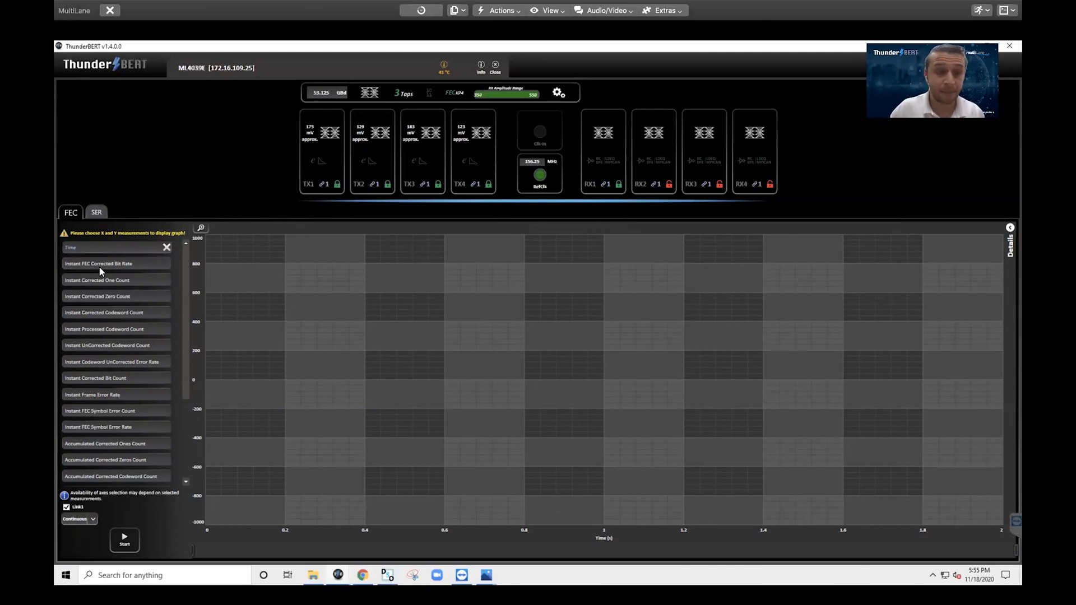
click(97, 314)
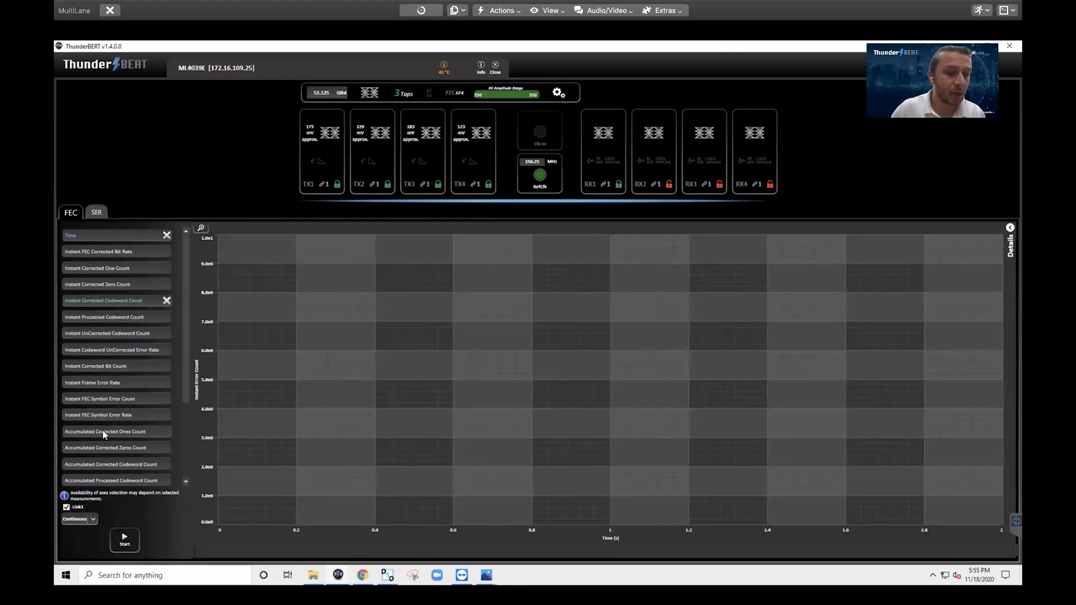
scroll(103, 430, down, 2)
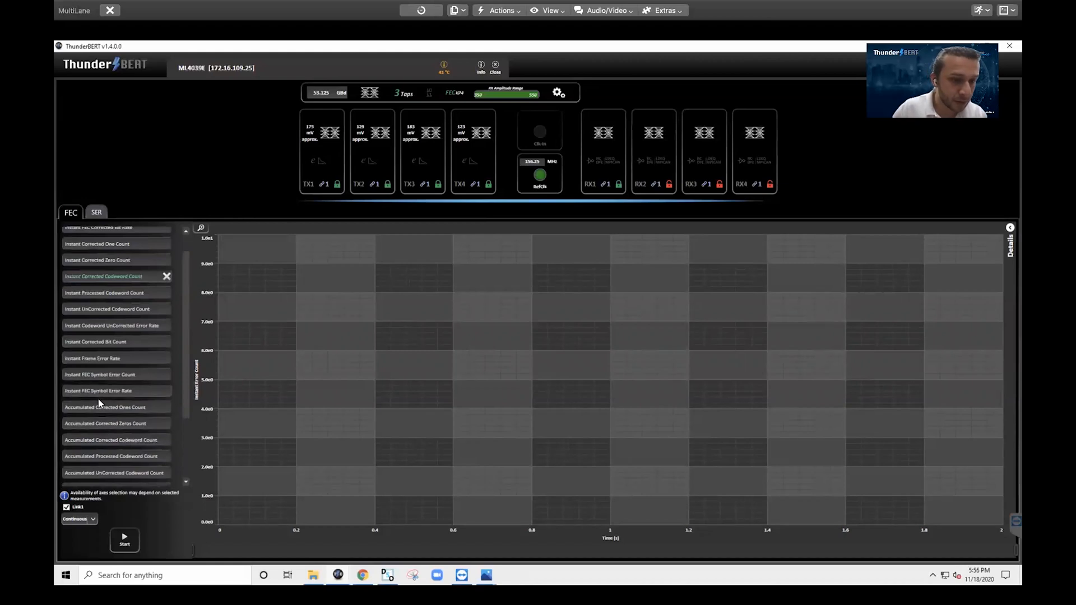
scroll(100, 387, down, 5)
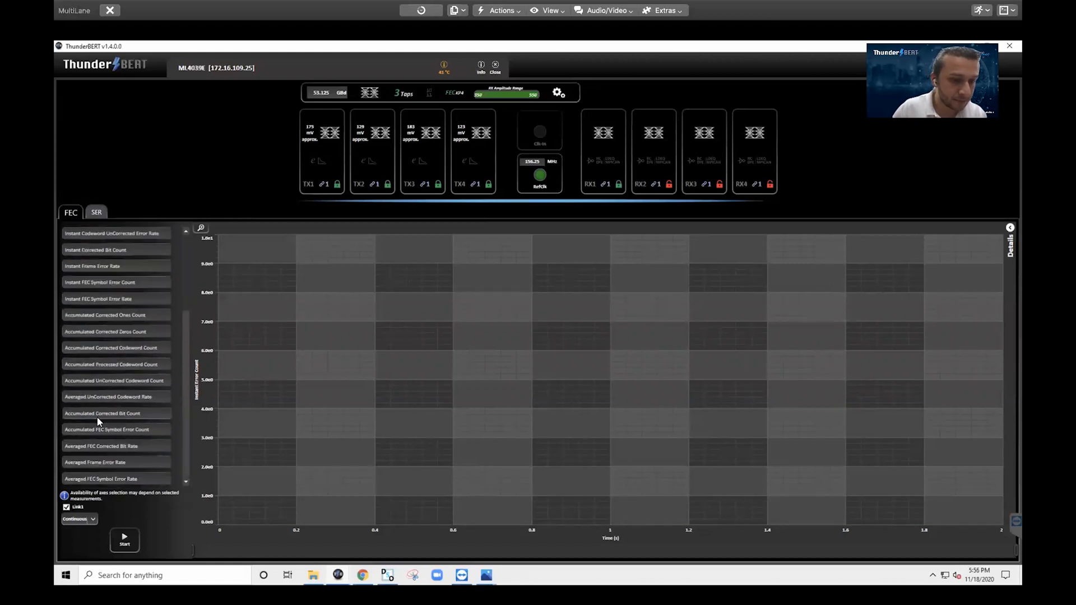
click(103, 346)
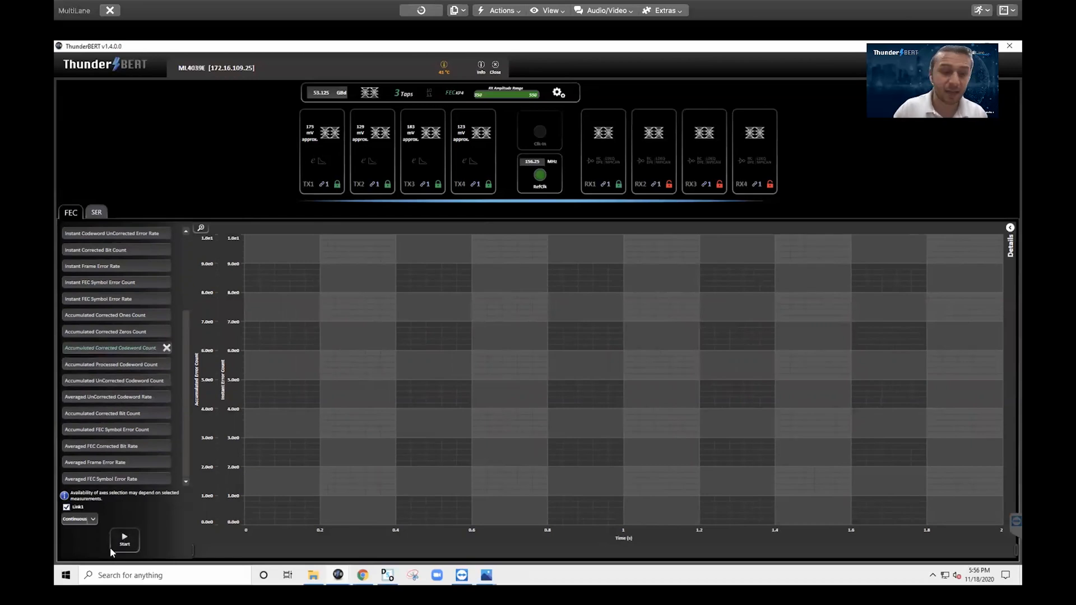
click(122, 541)
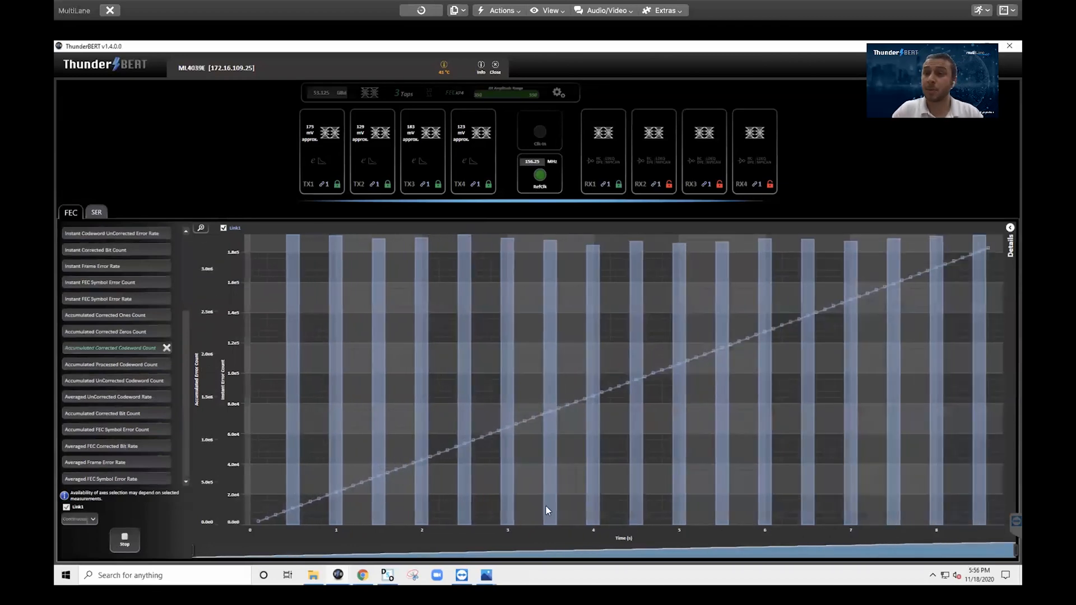
Show live FEC details minus Corrected Bit Rate, One Count and Processed Codeword Count, then open TX1
click(1008, 240)
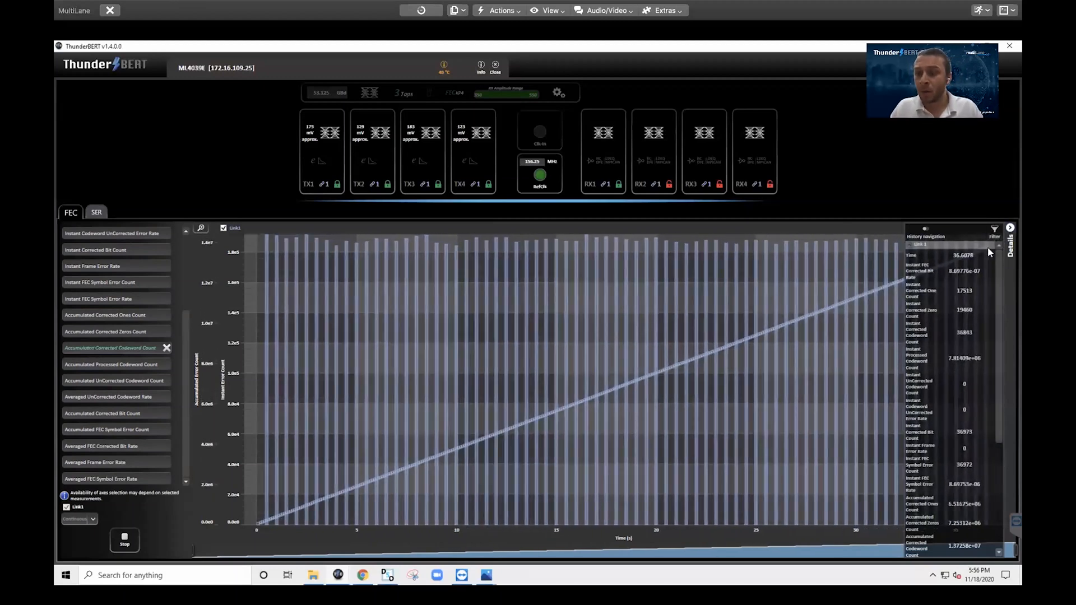
click(995, 229)
click(914, 268)
click(914, 279)
click(913, 315)
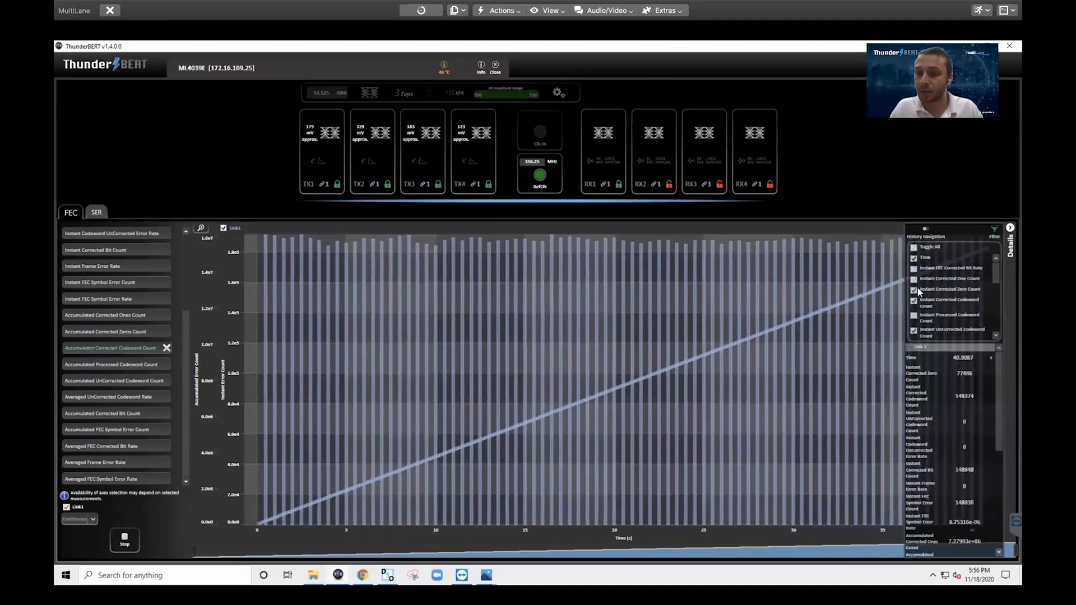
click(994, 230)
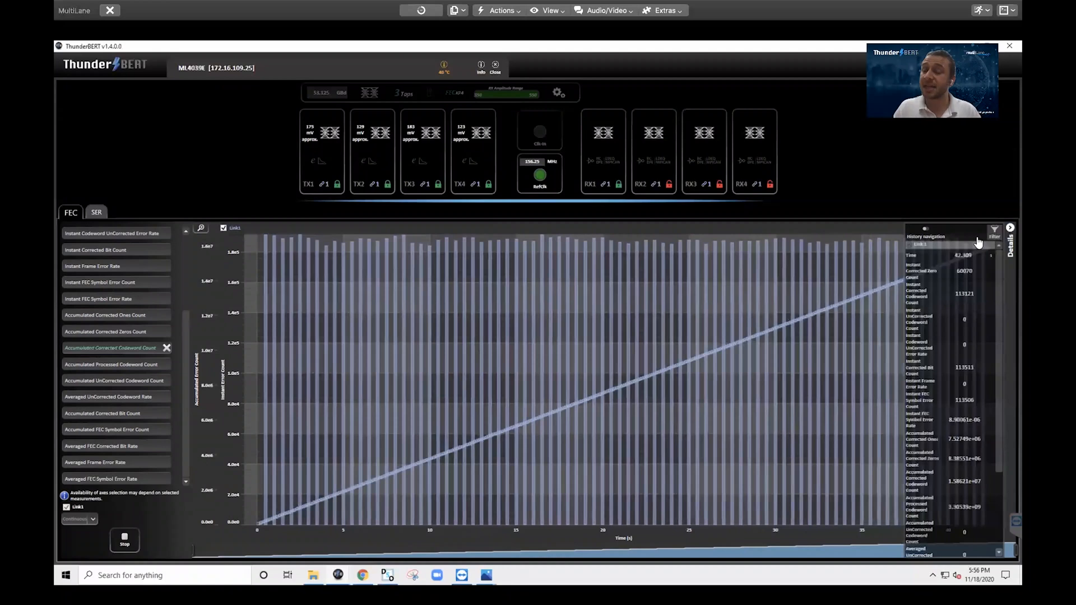
click(334, 170)
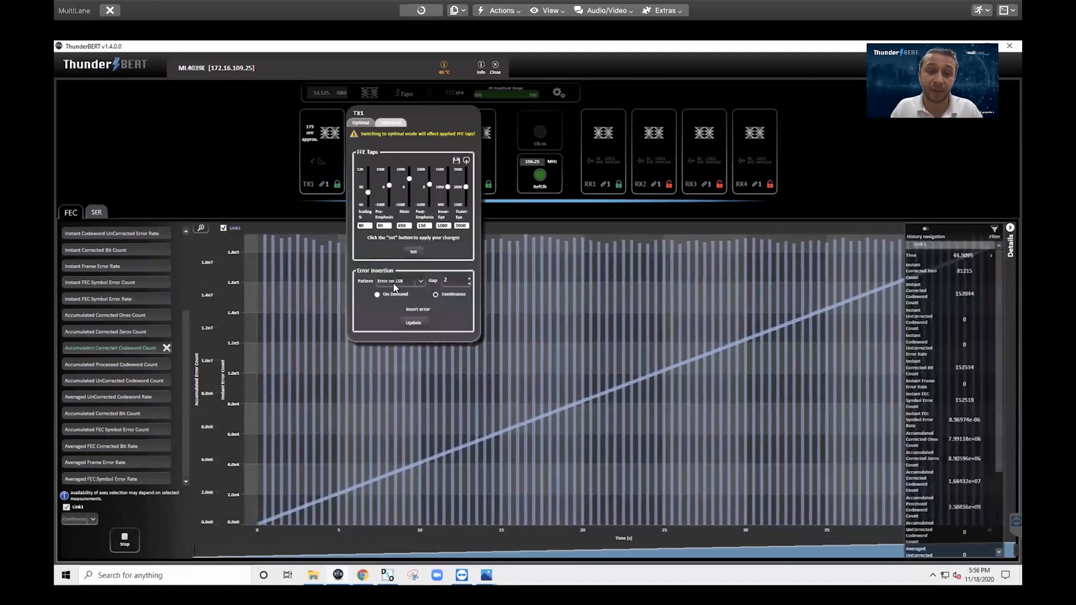
Insert errors on TX1, zoom the FEC chart onto the spike near 47 s, then autoscale
click(417, 310)
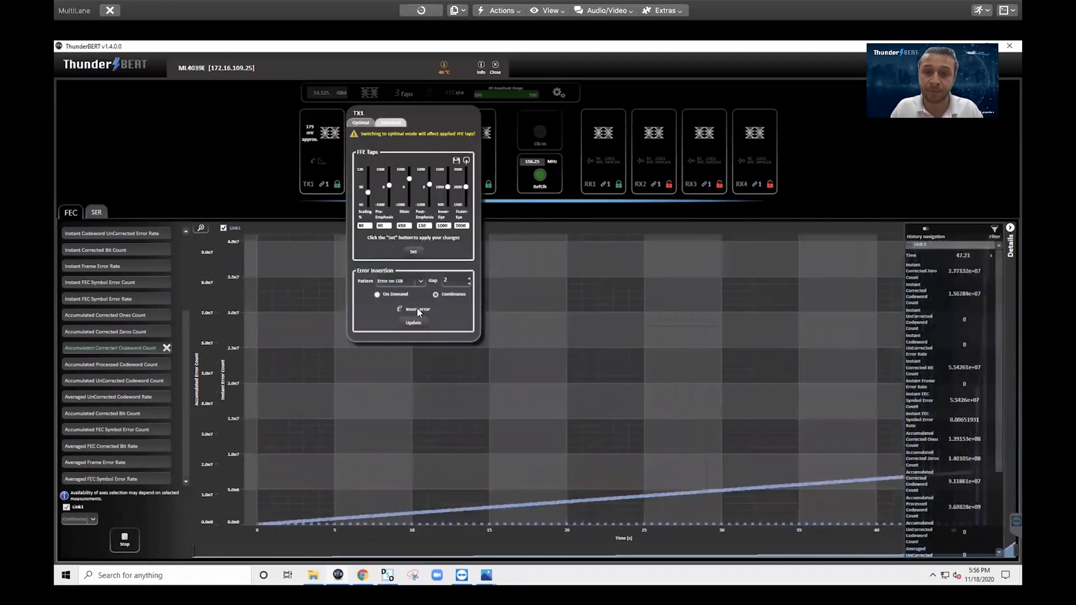
click(1009, 229)
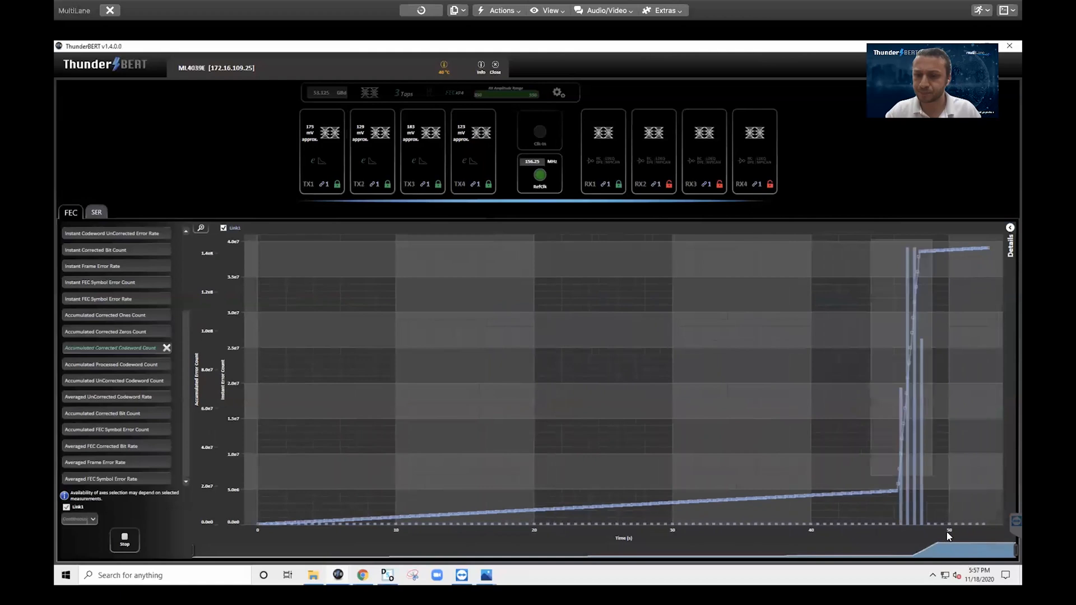
drag(871, 237, 950, 541)
drag(358, 236, 825, 588)
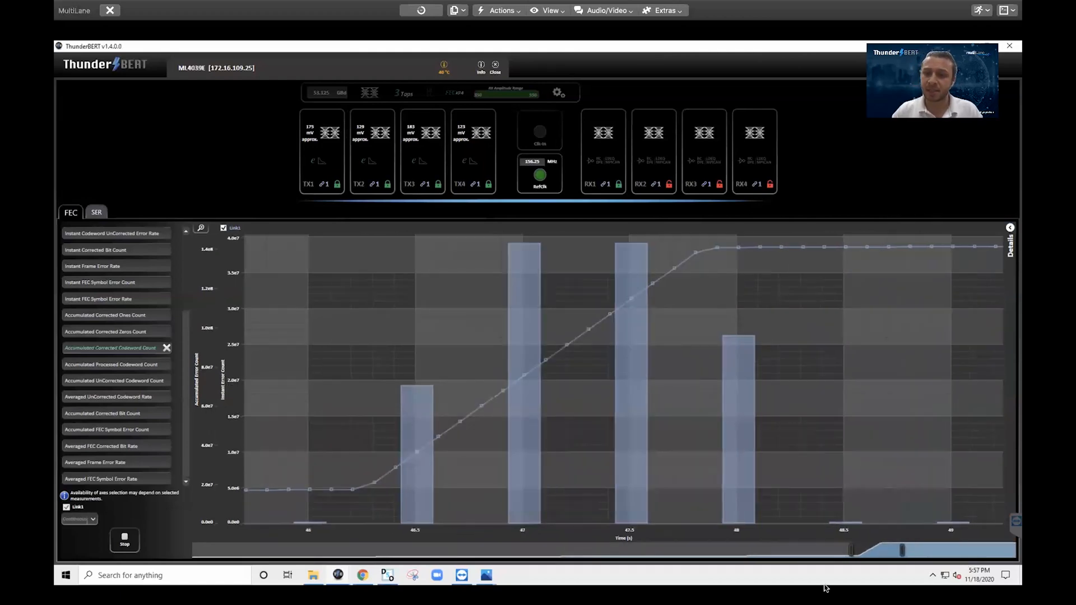
click(201, 228)
click(236, 300)
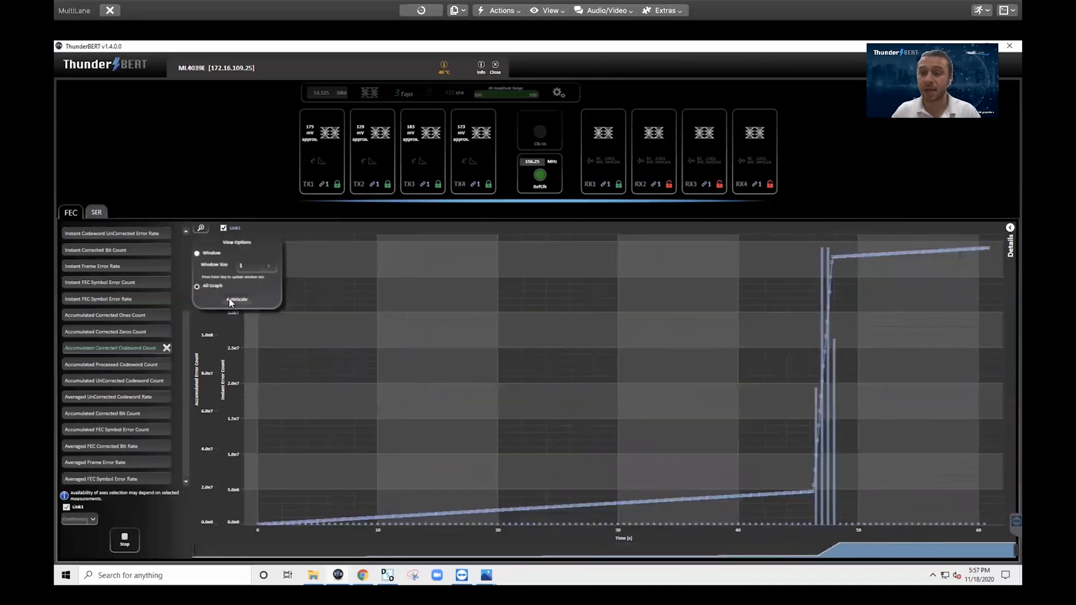
Stop the FEC measurement and switch the chart to the SER histogram
click(120, 537)
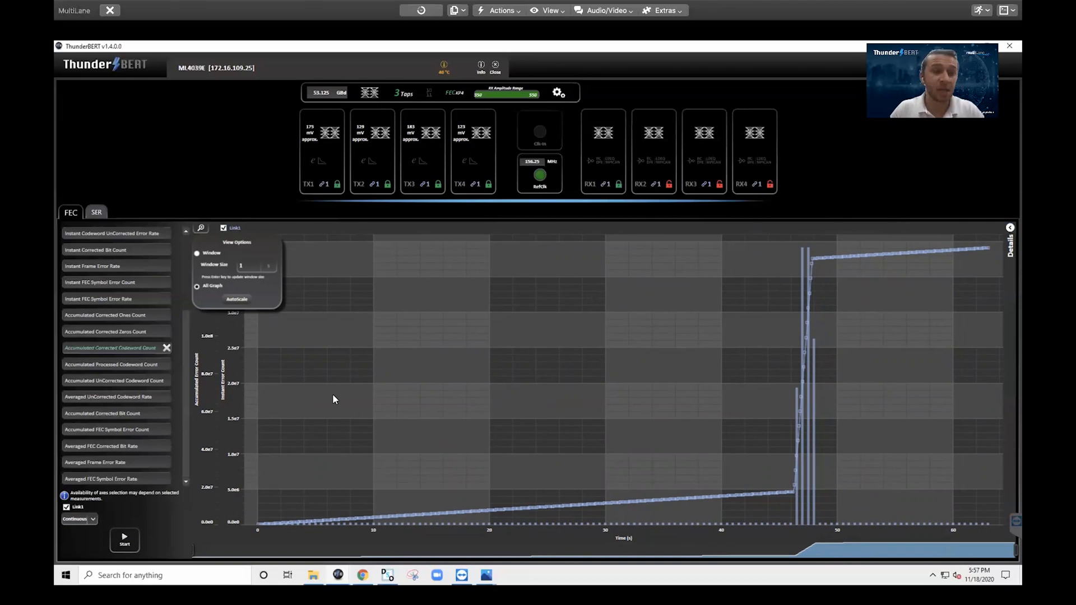
click(101, 213)
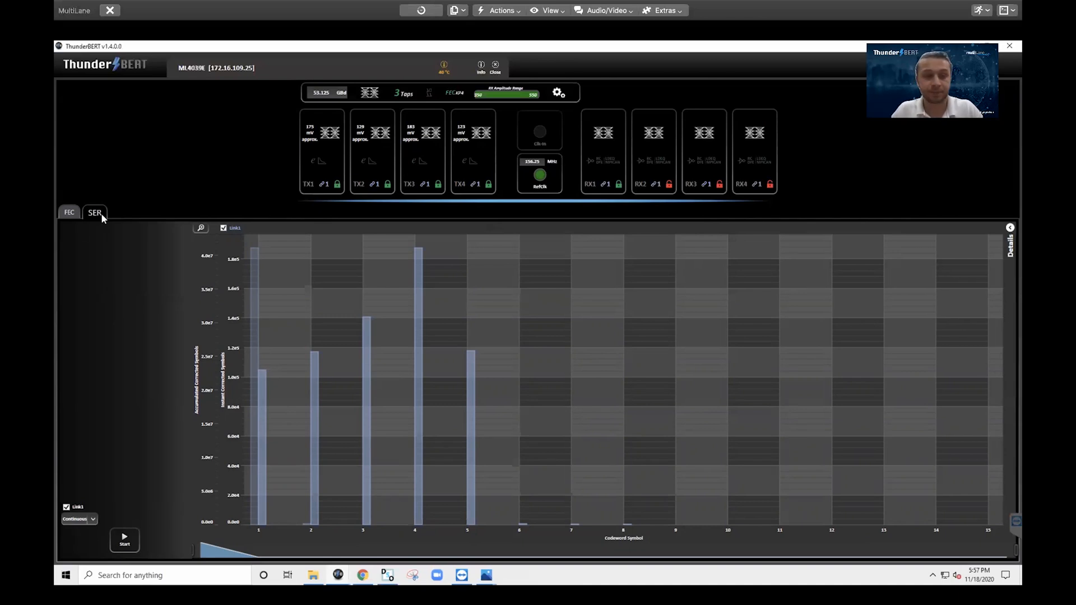
Restart the SER measurement and autoscale the histogram to codeword symbols 1–15
click(127, 539)
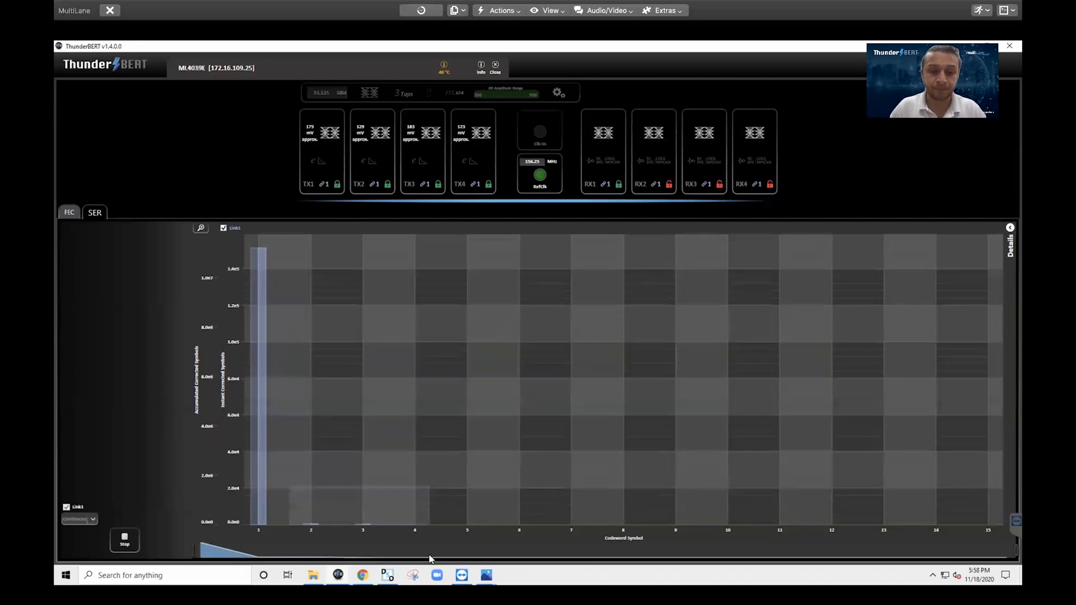
scroll(427, 504, up, 3)
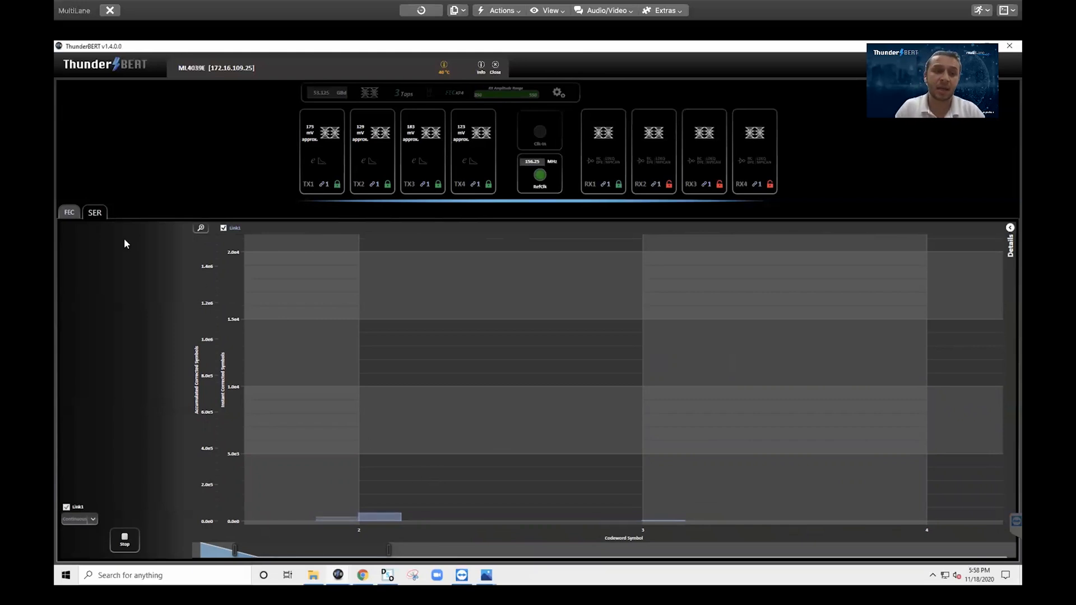
click(202, 227)
click(212, 260)
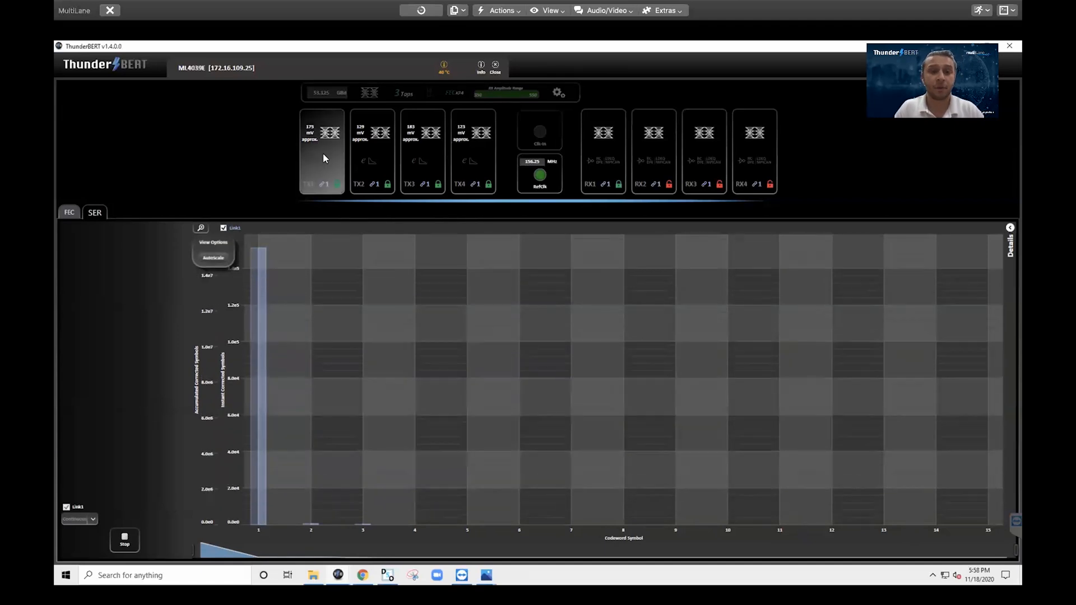
Insert errors from TX1's Error Insertion section, then reopen and close TX1's settings
click(323, 154)
click(398, 309)
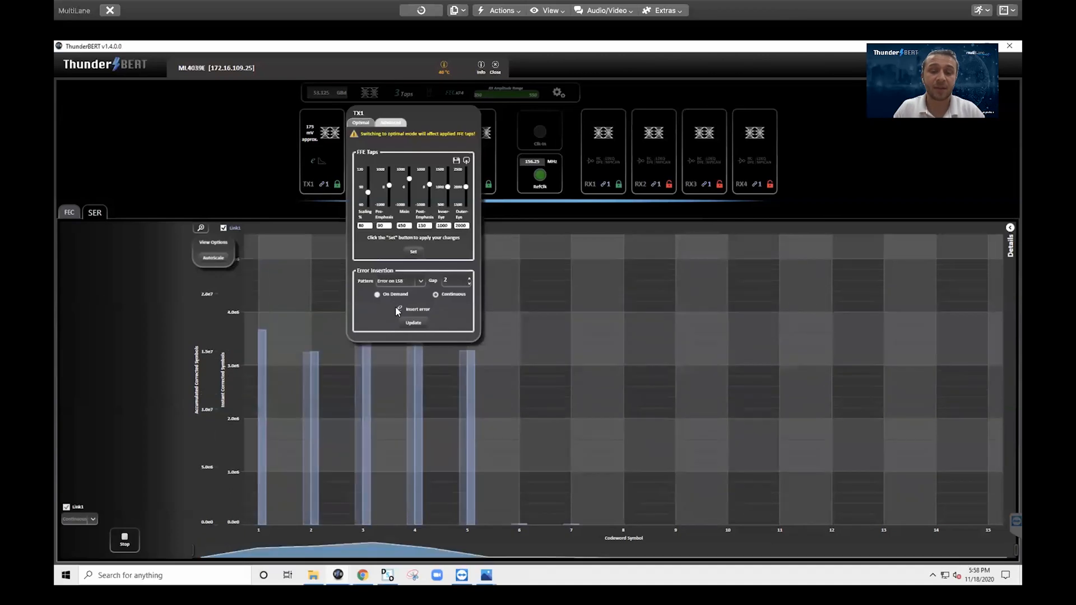
click(254, 190)
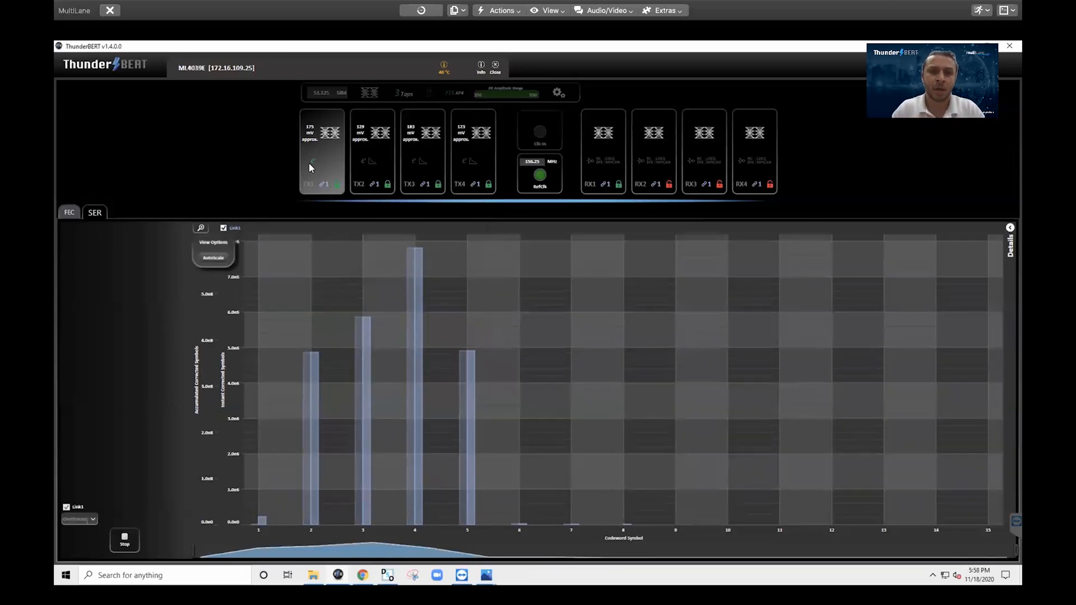
click(309, 163)
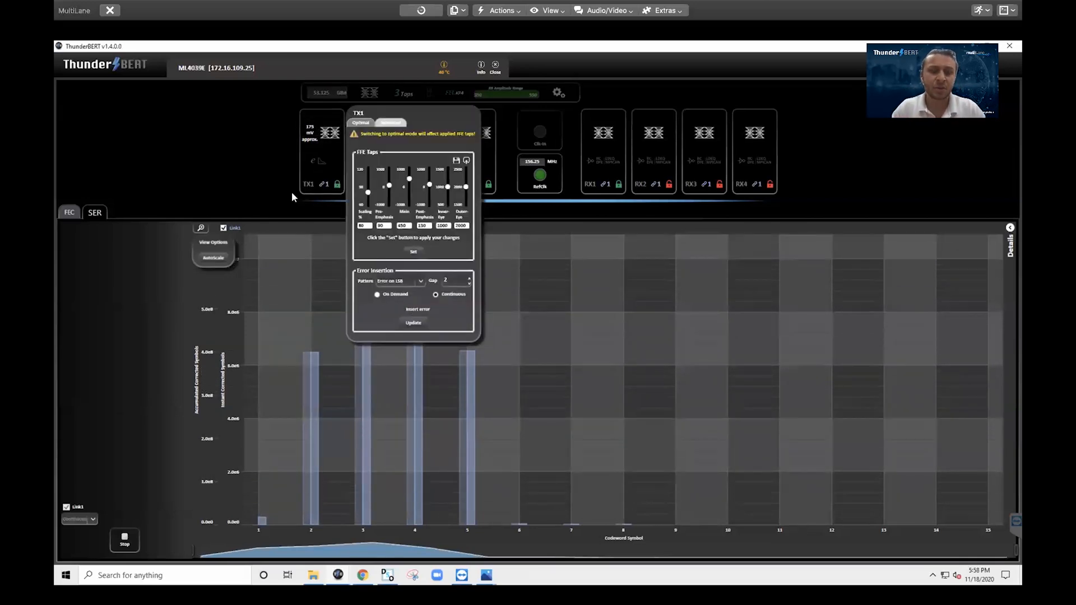
click(291, 192)
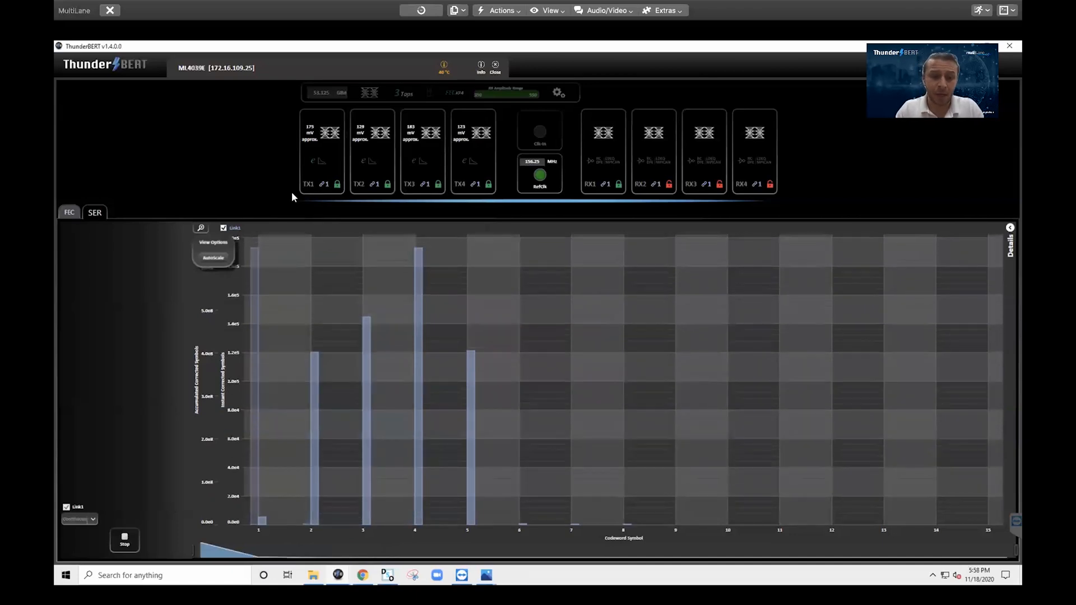